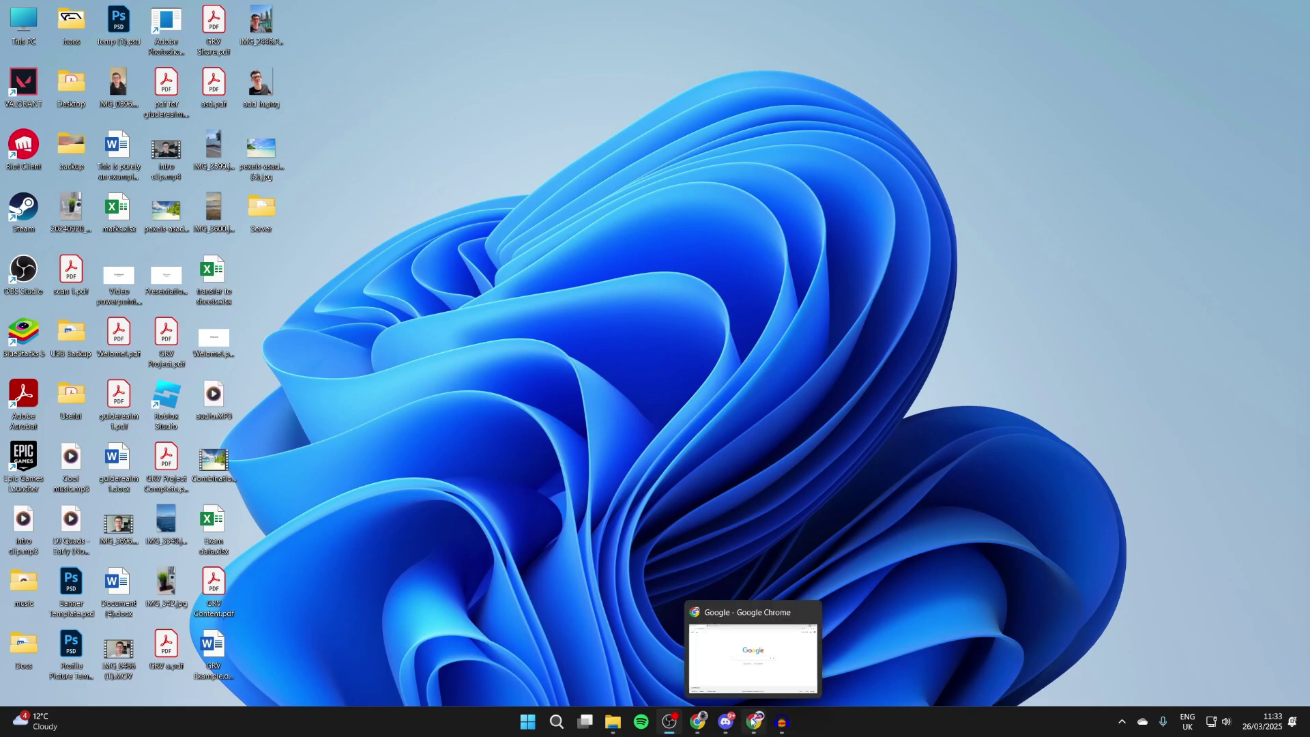
Step: Switch to Google Chrome, search Google for curseforge, open the CurseForge site and go to its Minecraft mods section
left_click(753, 725)
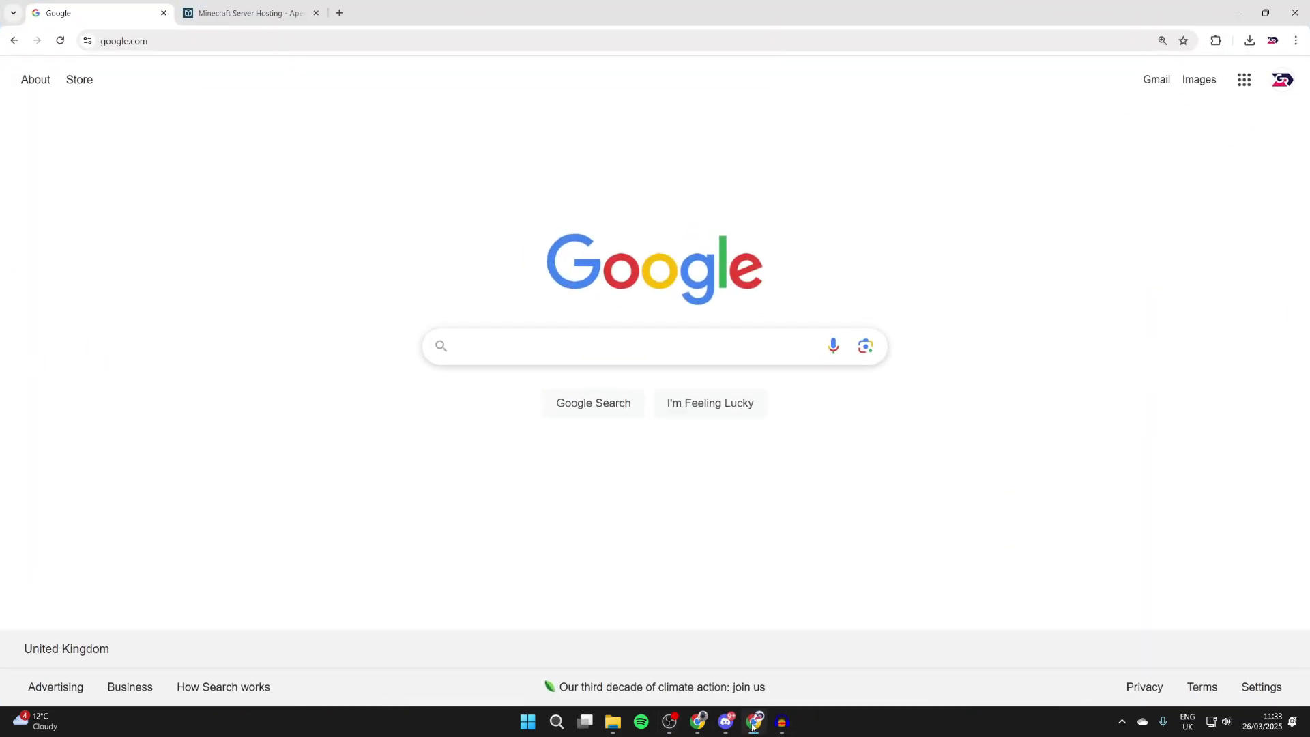
type("curseforge")
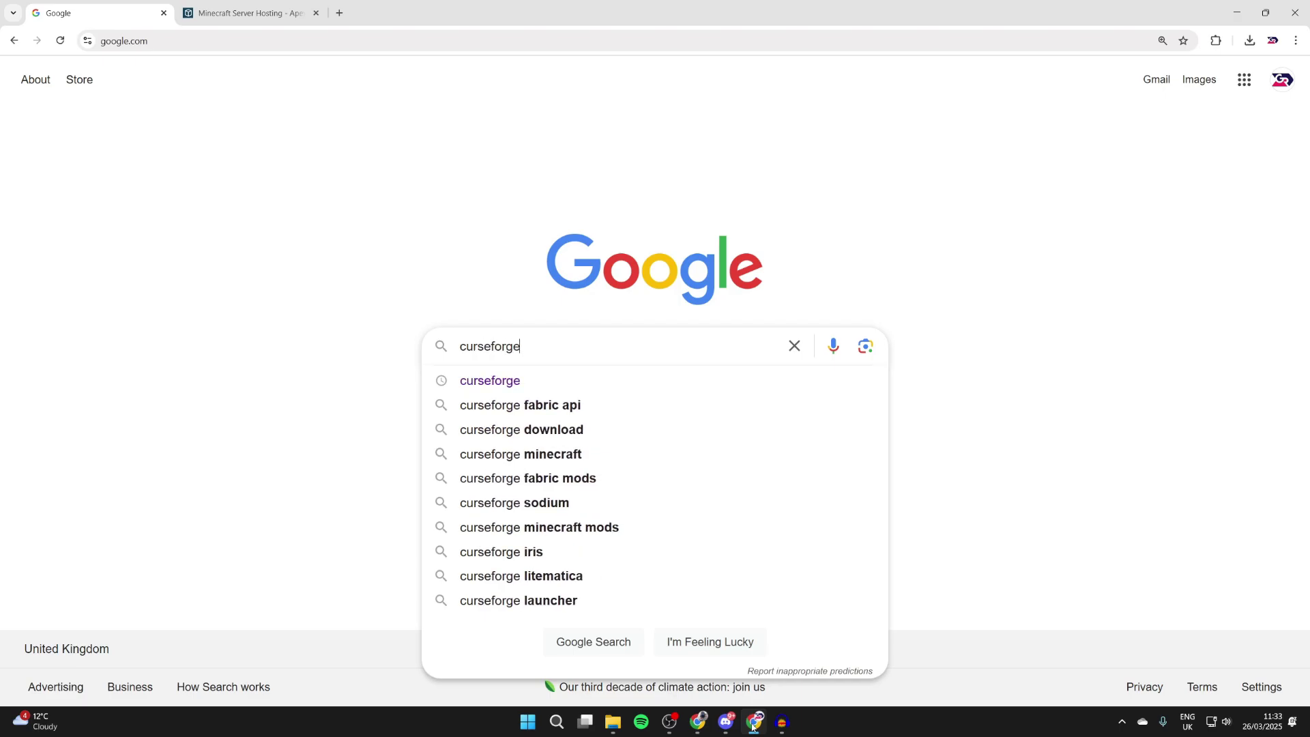
key("Return")
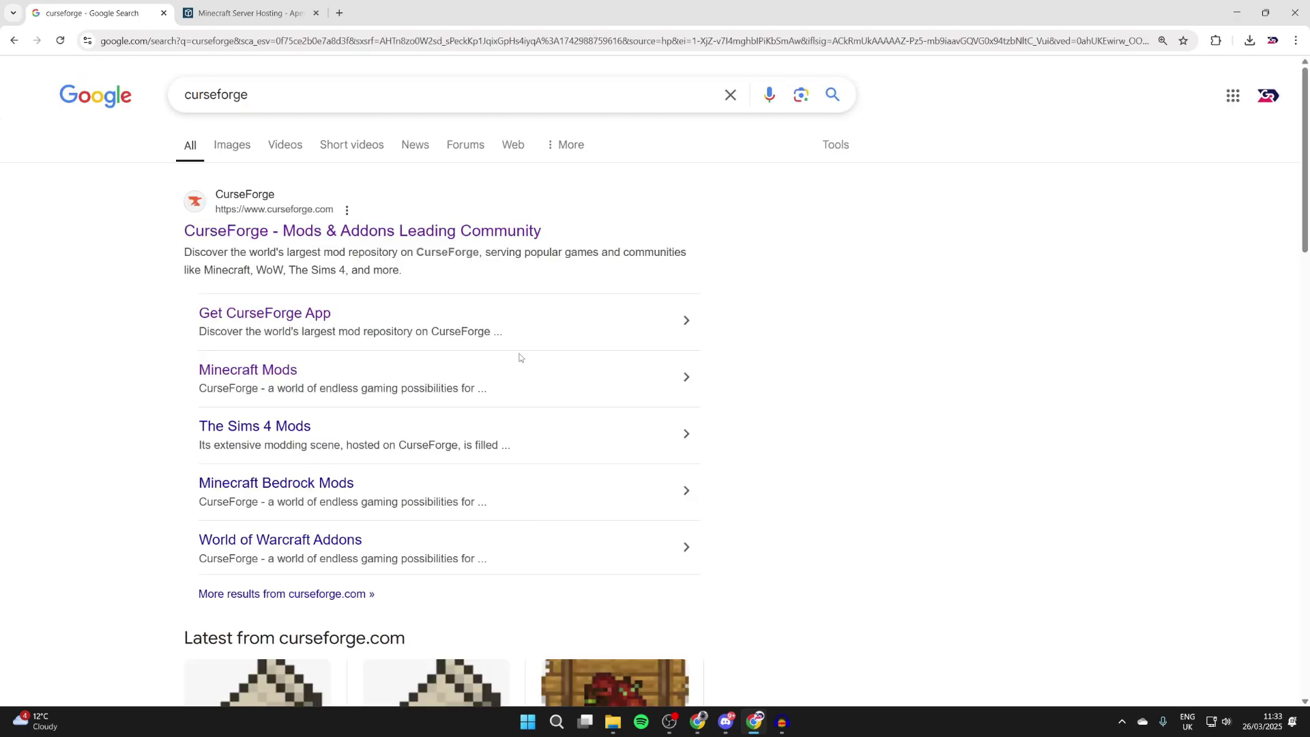
left_click(474, 231)
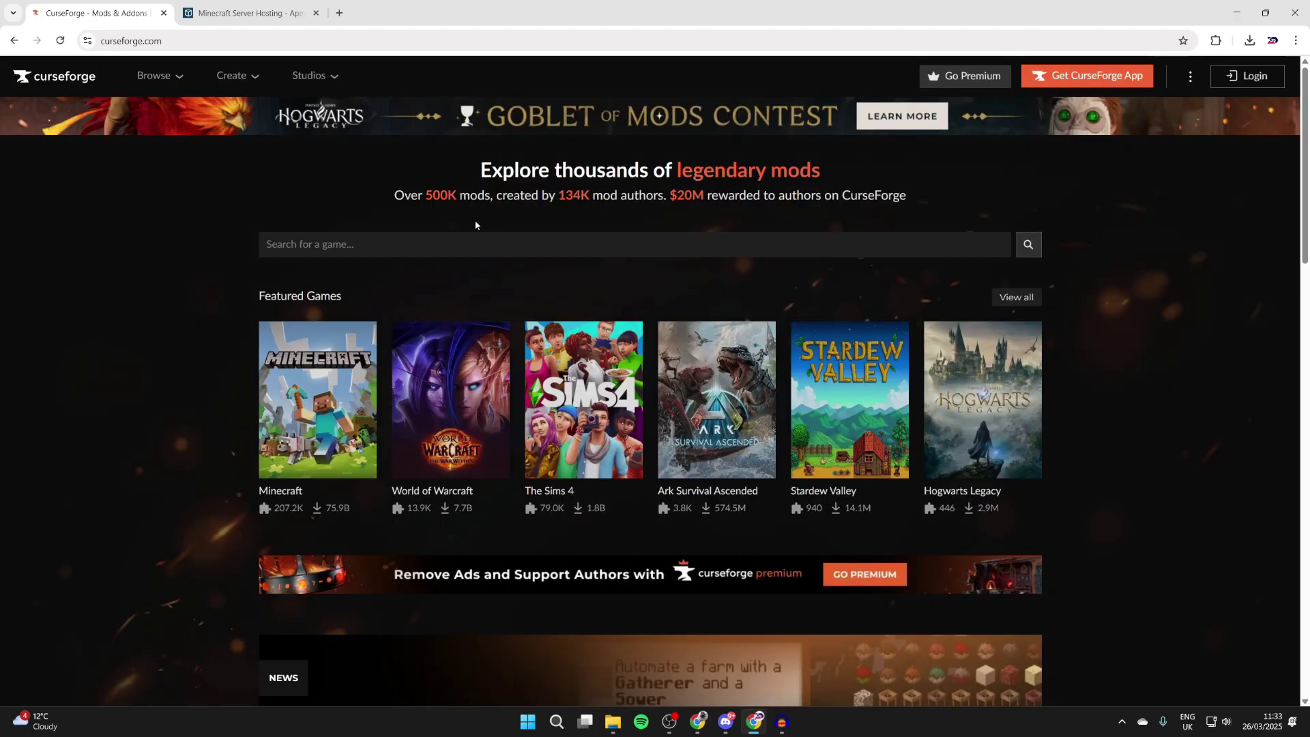
left_click(318, 400)
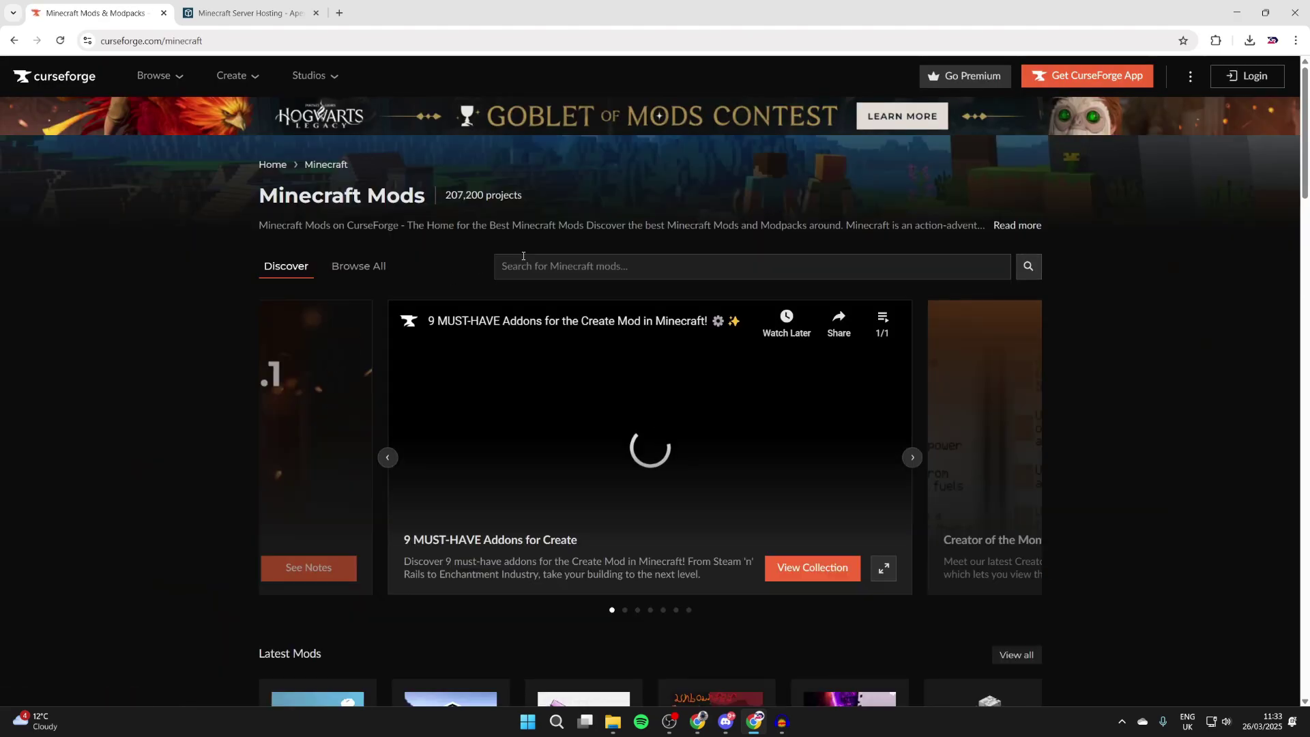
Step: Search the Minecraft mods for "rotten" and open the Rotten Creatures mod page
left_click(556, 267)
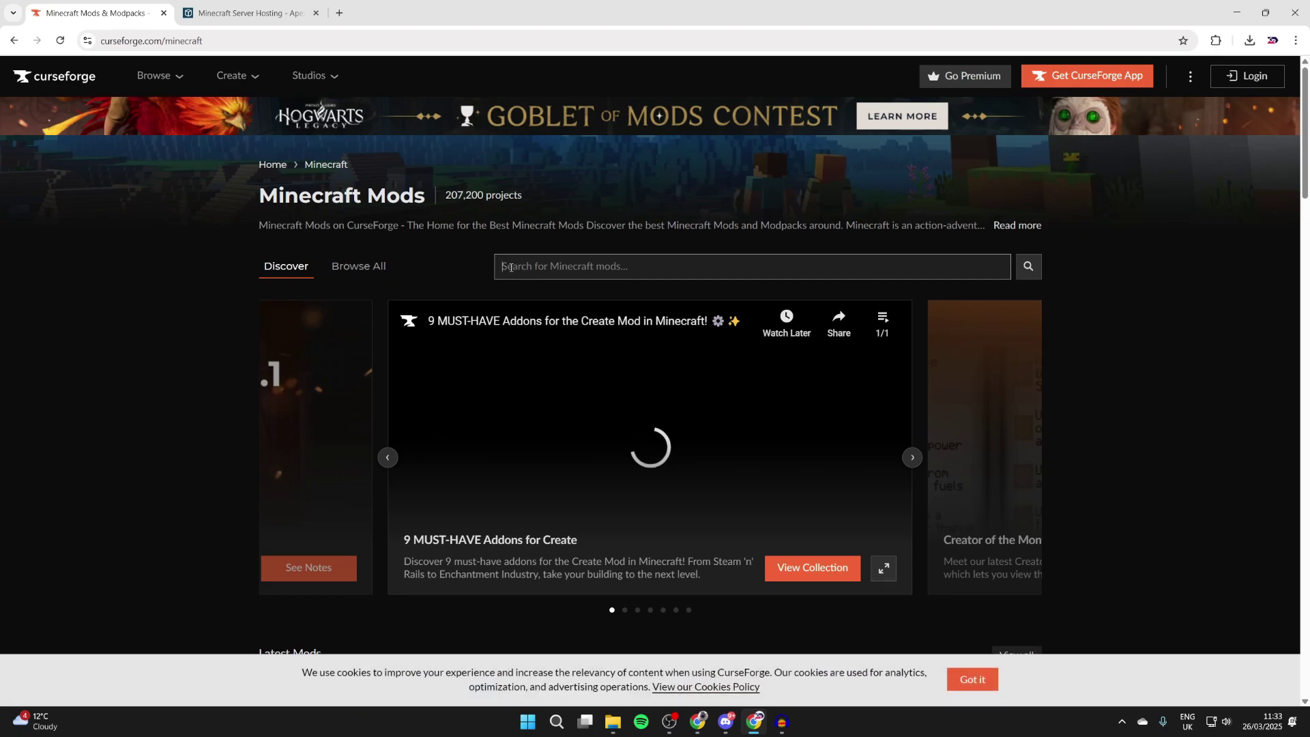
type("rotten")
key("Return")
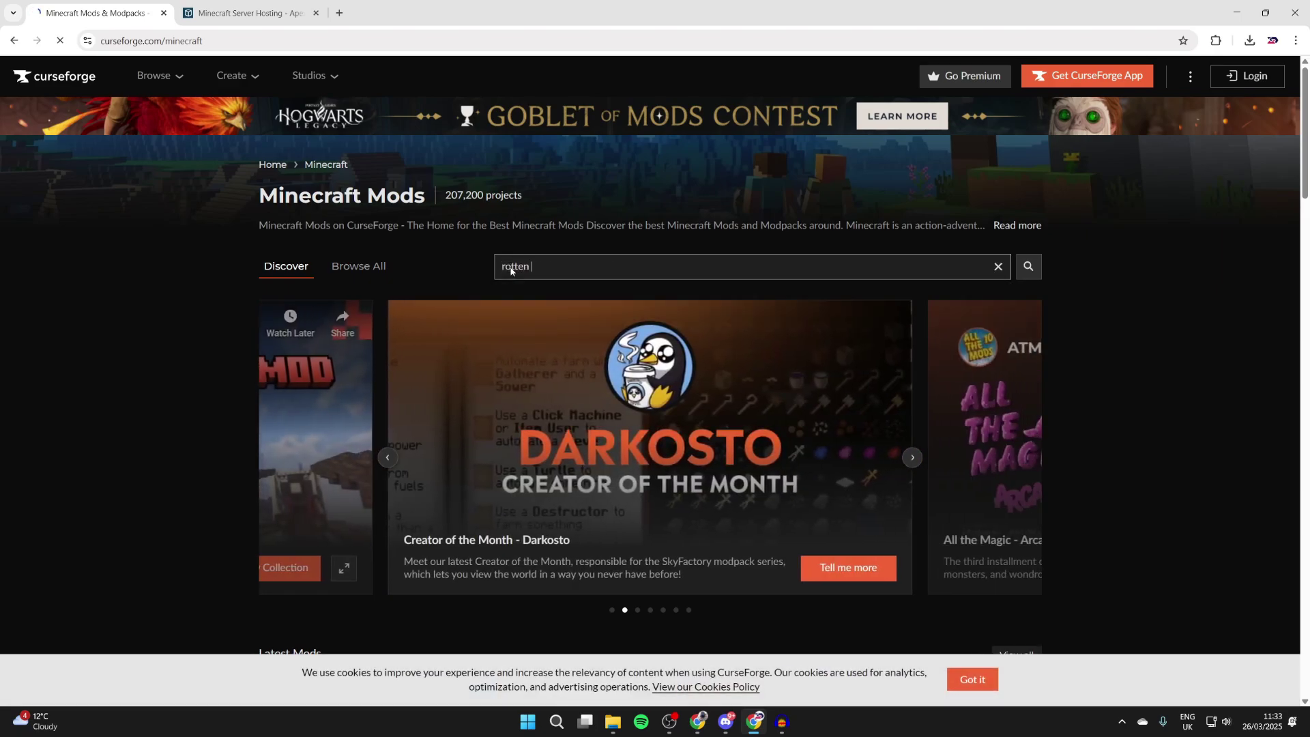
scroll(512, 271, "down", 5)
scroll(512, 270, "down", 3)
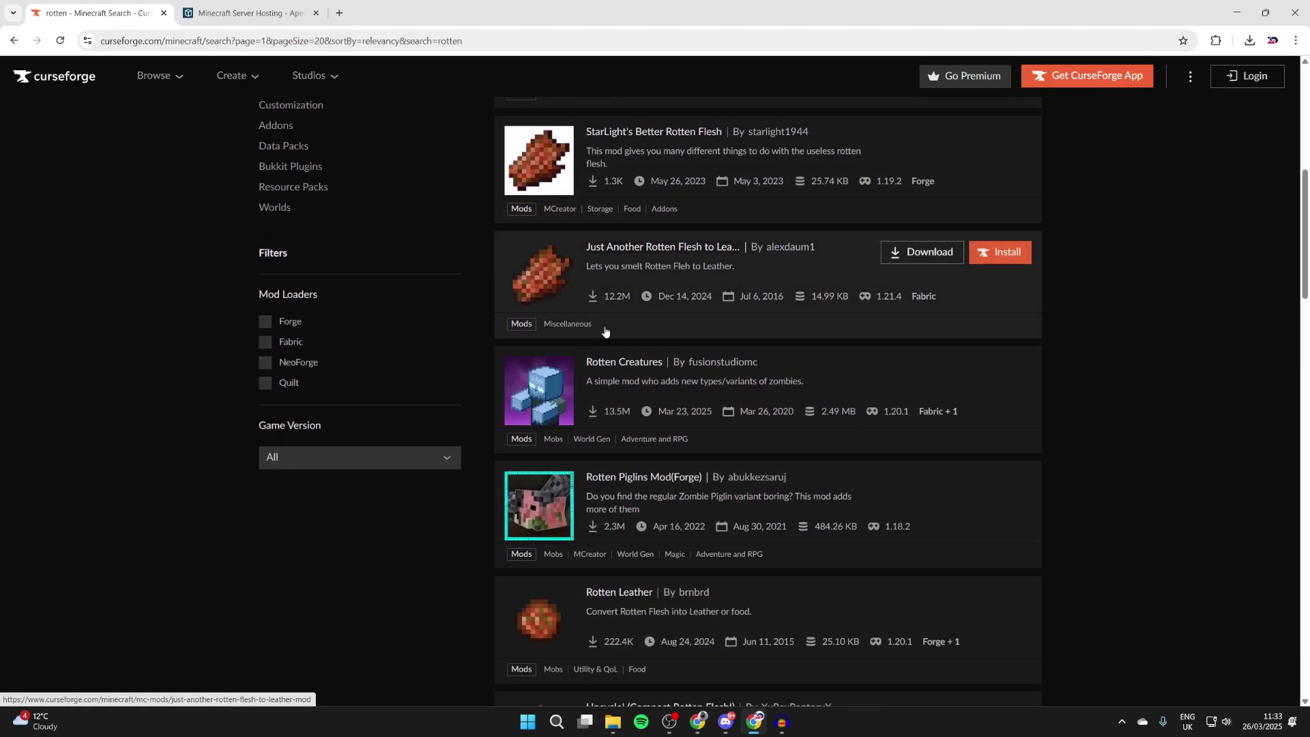
left_click(606, 368)
scroll(580, 366, "down", 1)
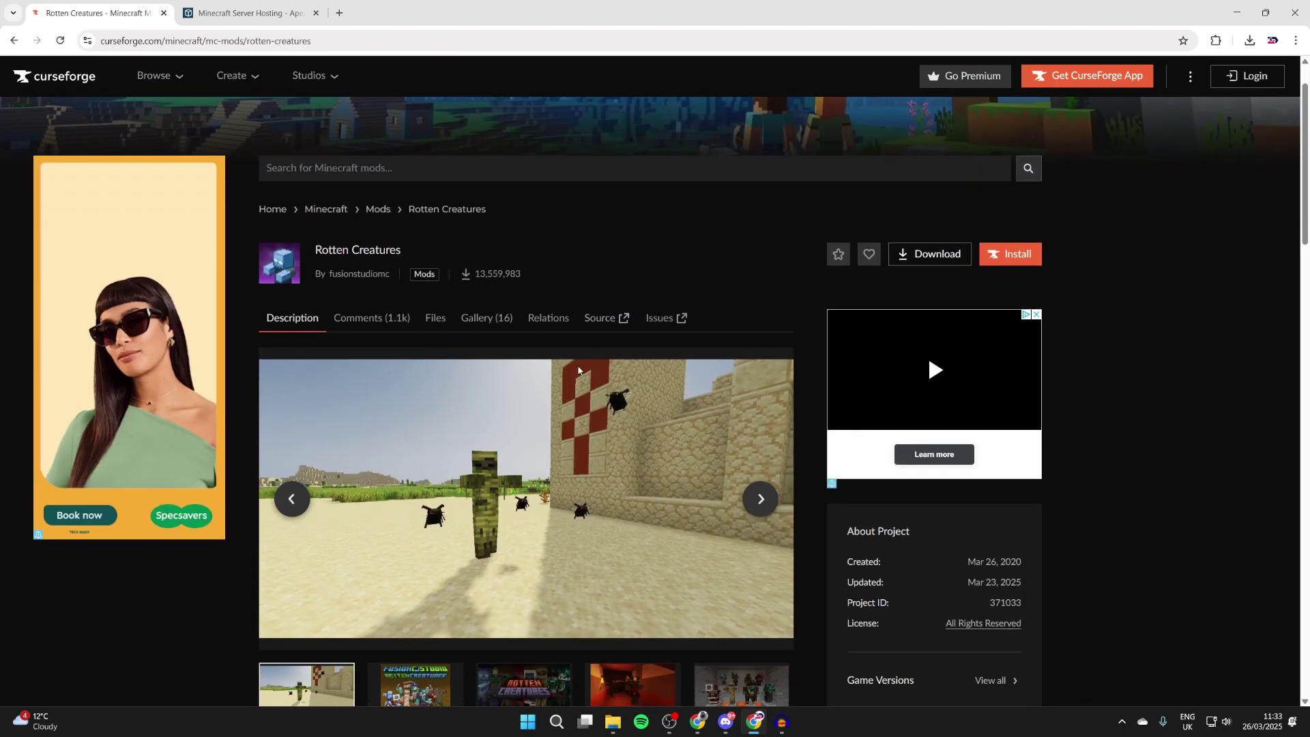
Step: Download the RotenCreatures Fabric 1.20.1 file from the mod's list of files
left_click(431, 317)
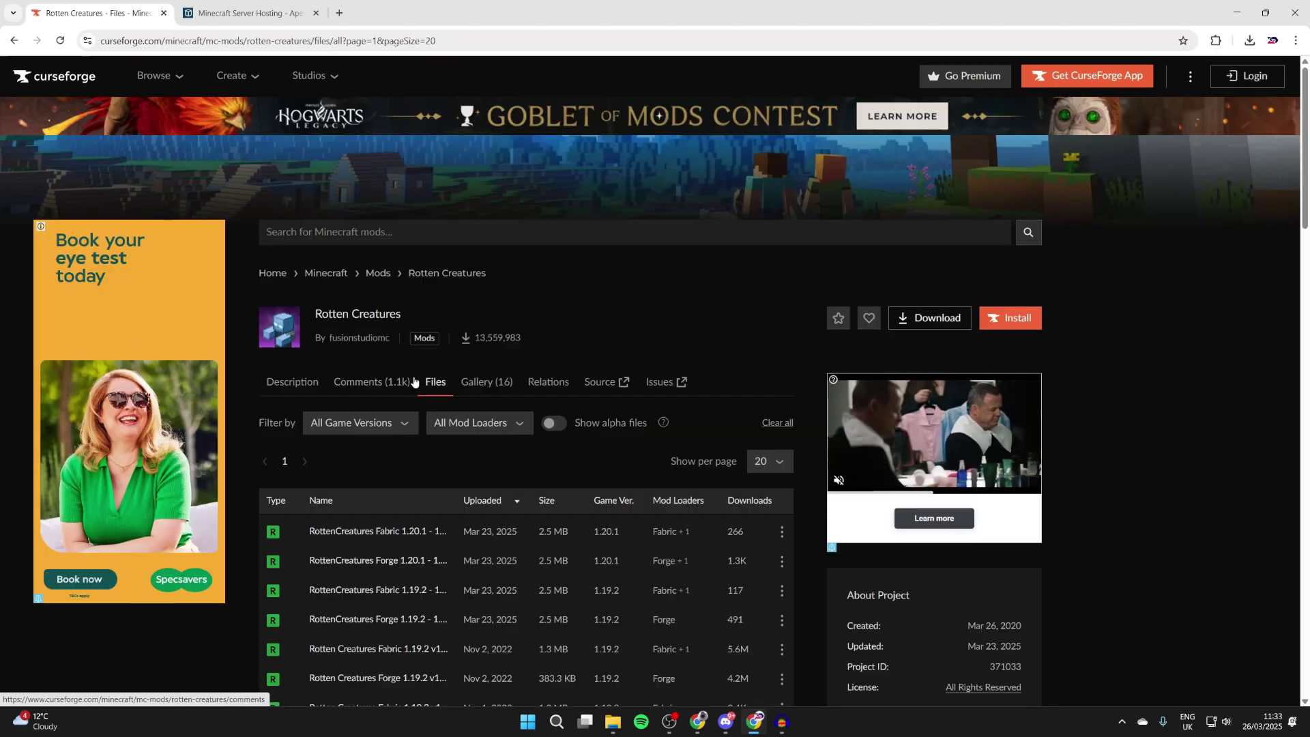
scroll(426, 380, "down", 1)
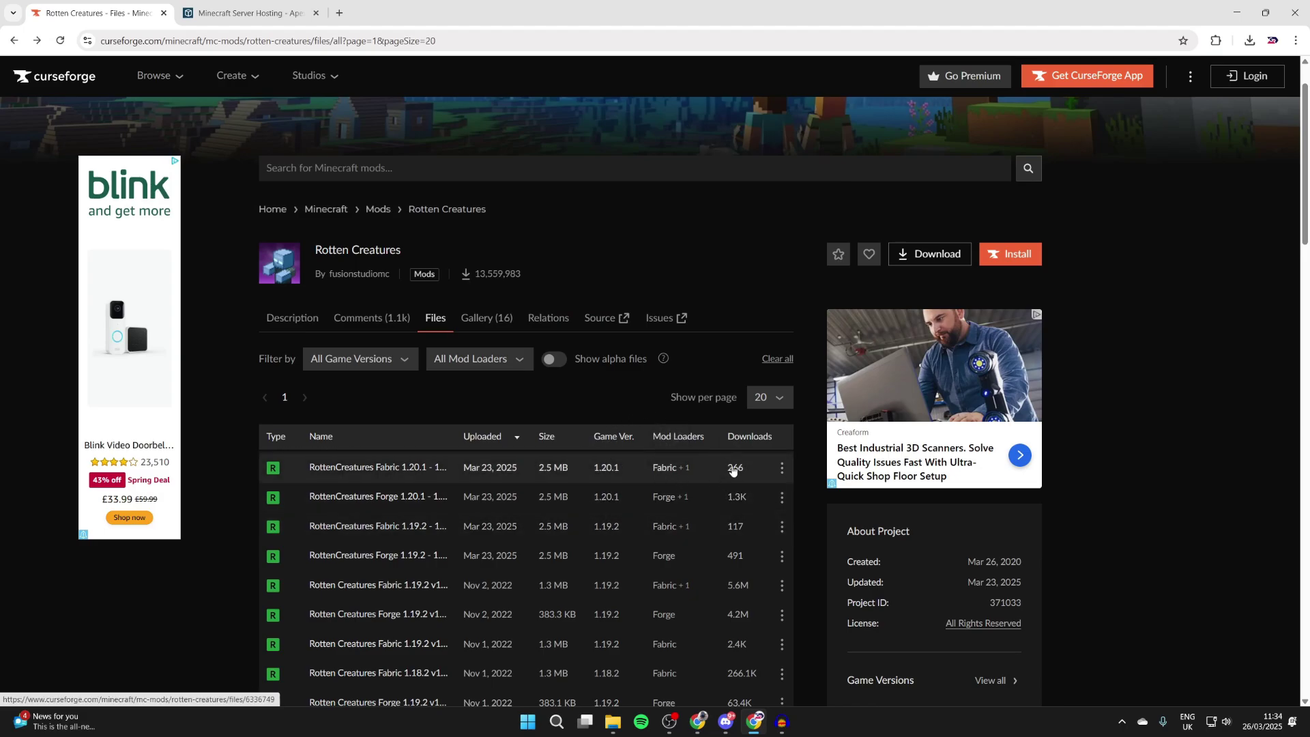
left_click(784, 468)
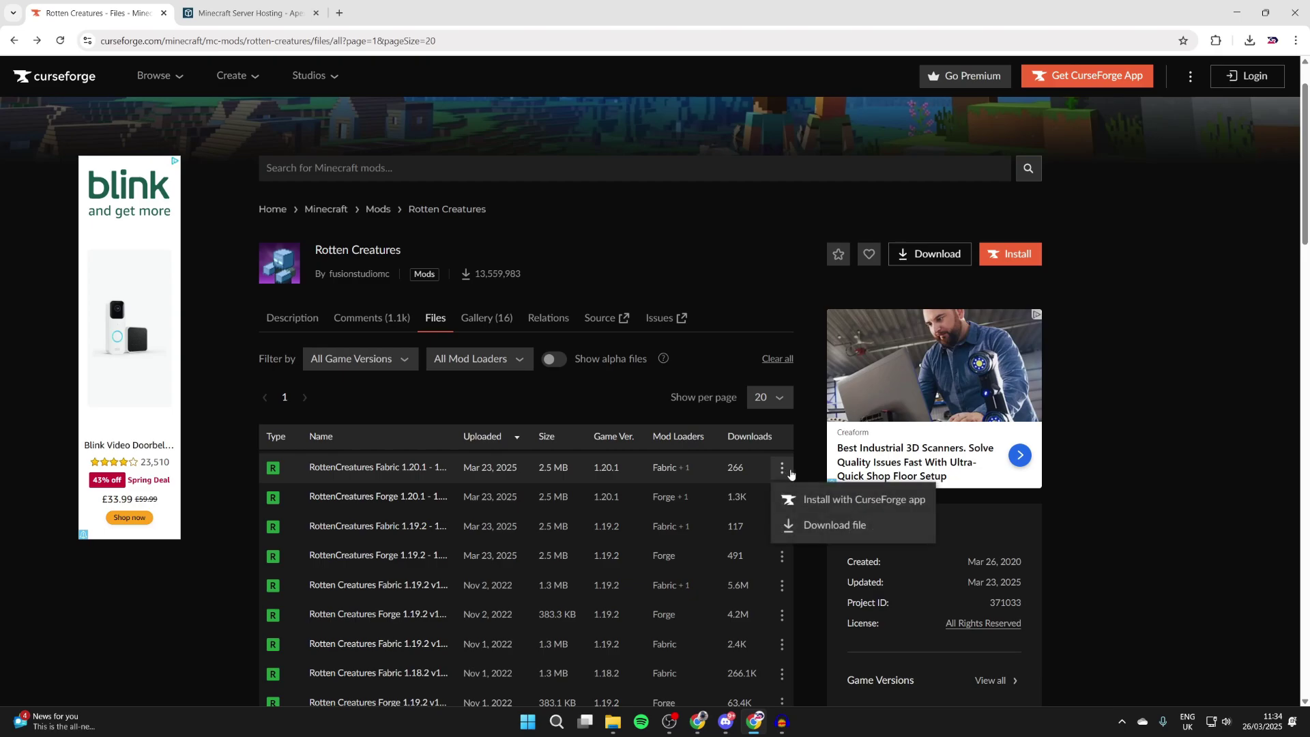
left_click(809, 526)
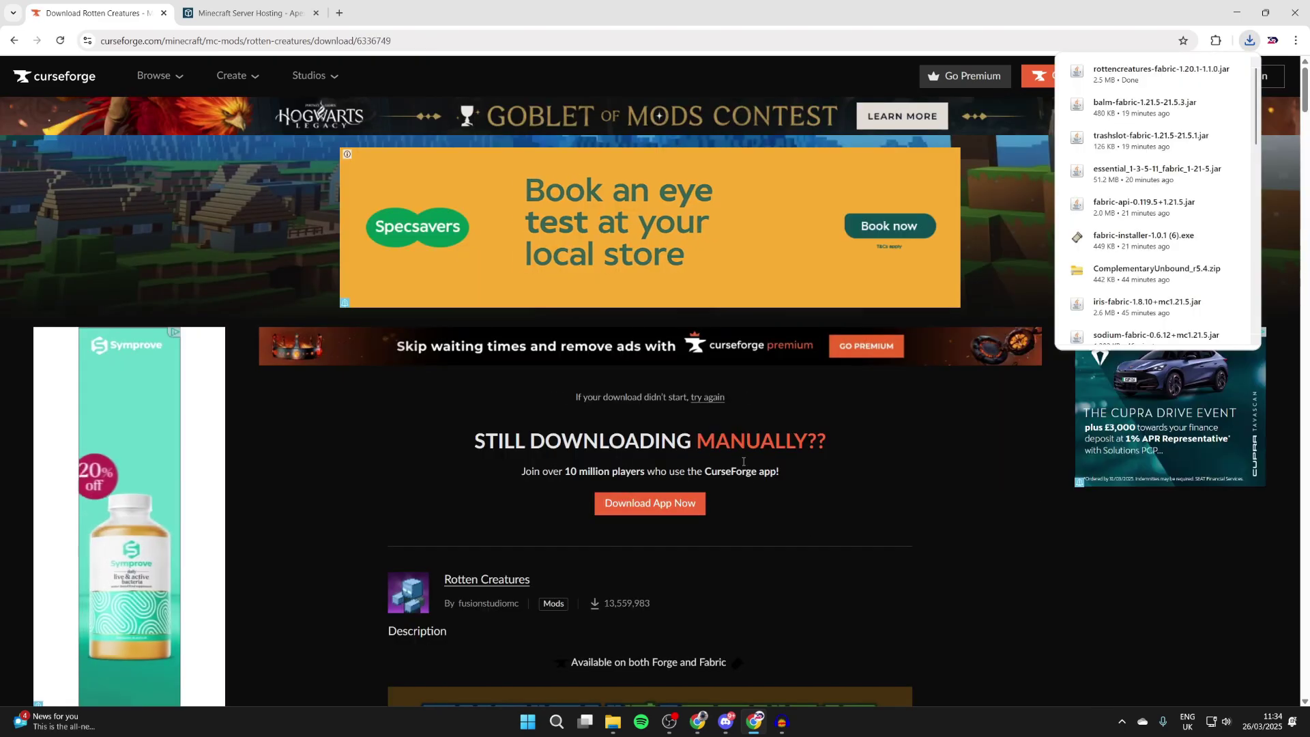
Step: Open the required Platform mod linked in the Rotten Creatures description and show its files
scroll(667, 453, "down", 5)
scroll(667, 453, "down", 8)
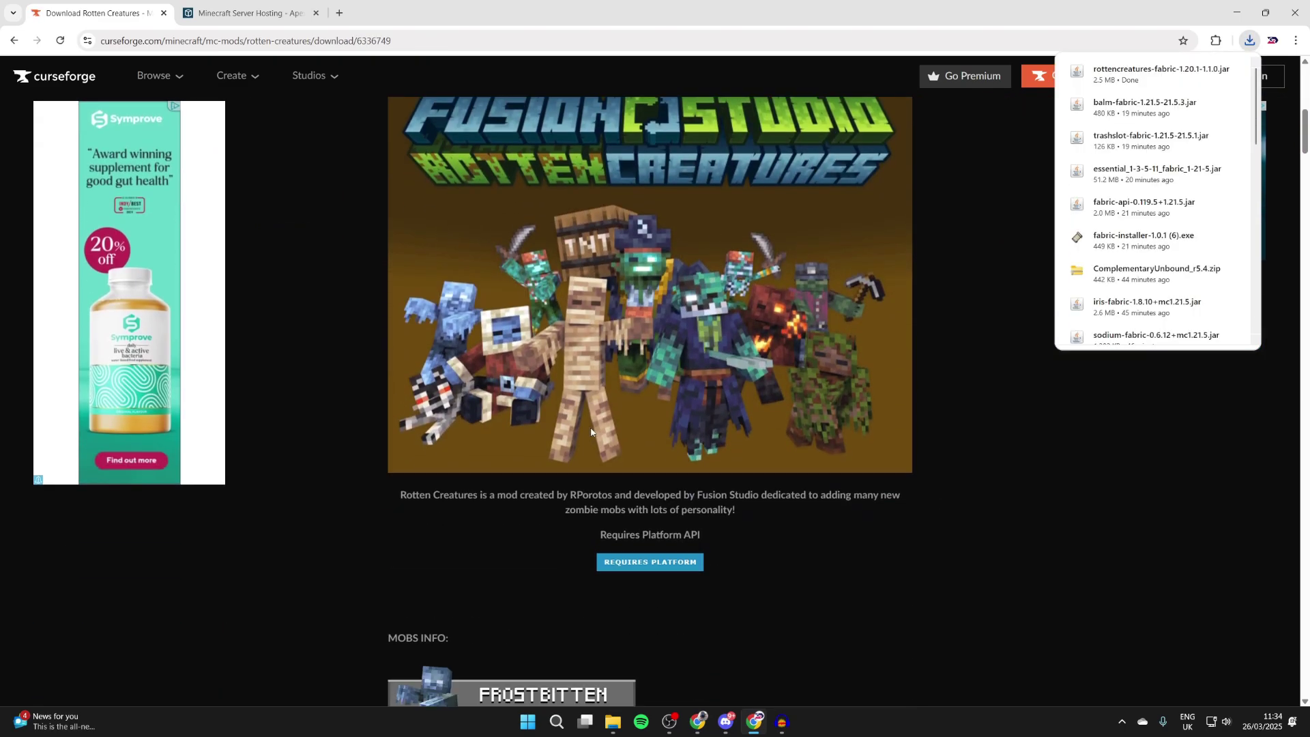
scroll(591, 424, "up", 2)
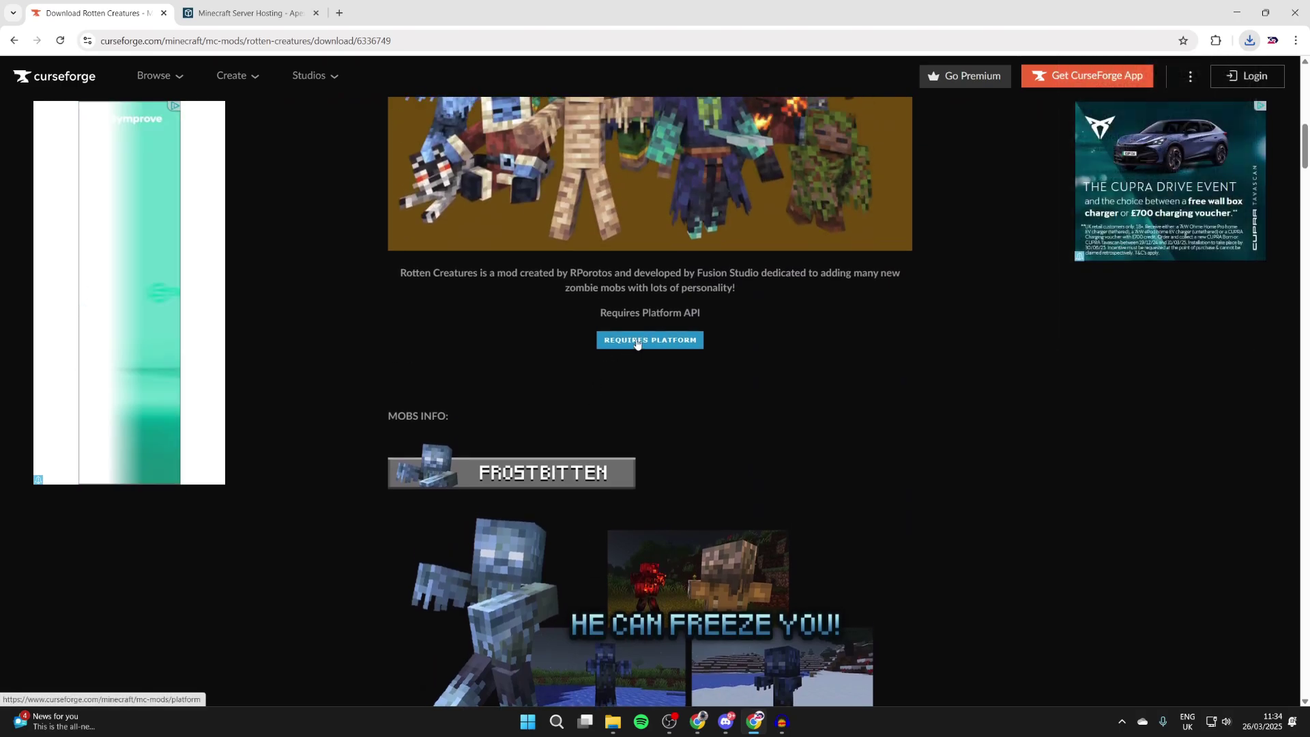
left_click(637, 341)
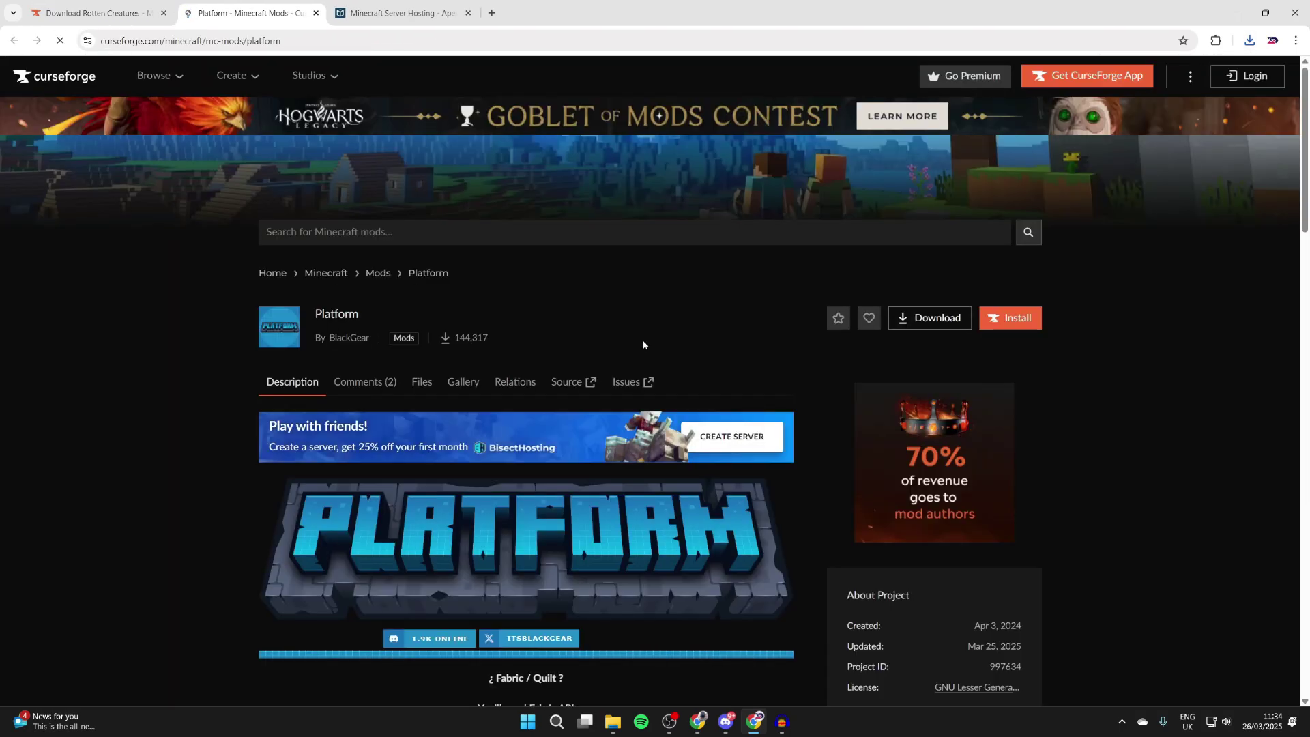
left_click(418, 384)
scroll(436, 385, "down", 1)
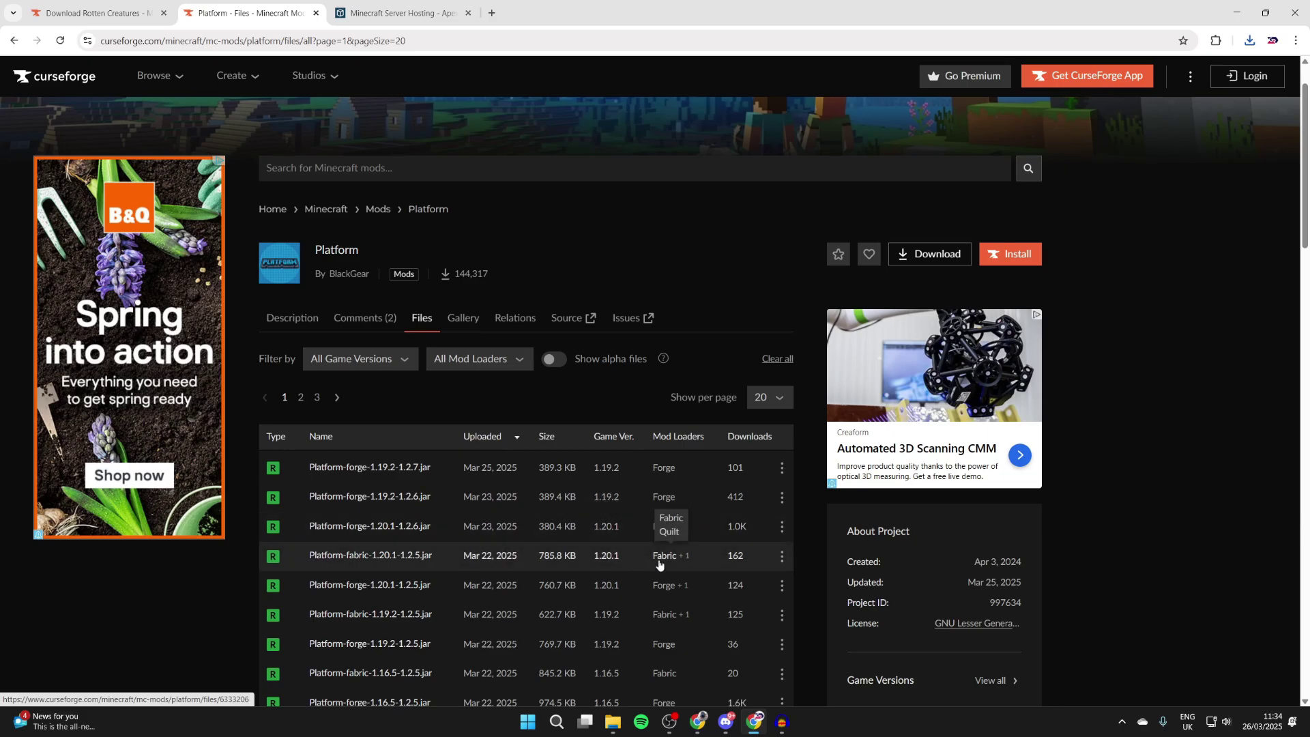
Step: Check the downloaded mod's version in the download history, and download the matching Platform-fabric-1.20.1-1.2.5.jar
left_click(1249, 43)
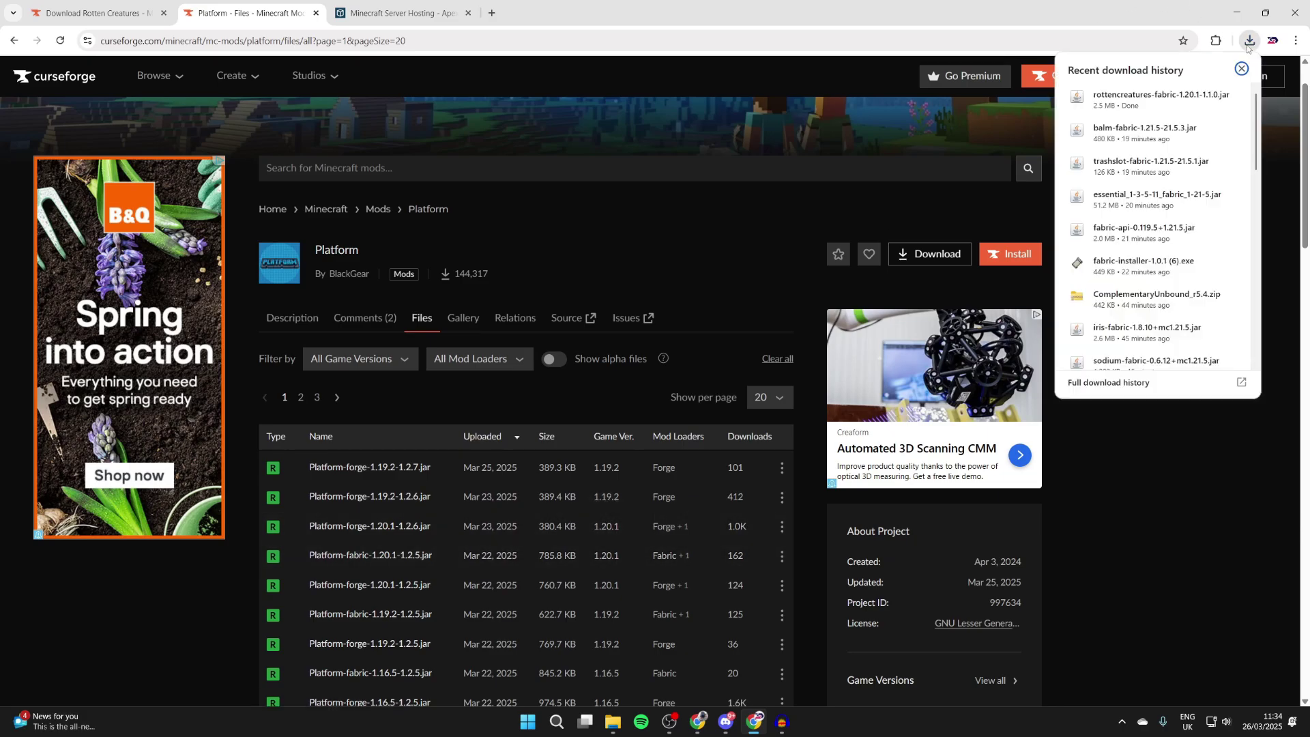
left_click(1249, 42)
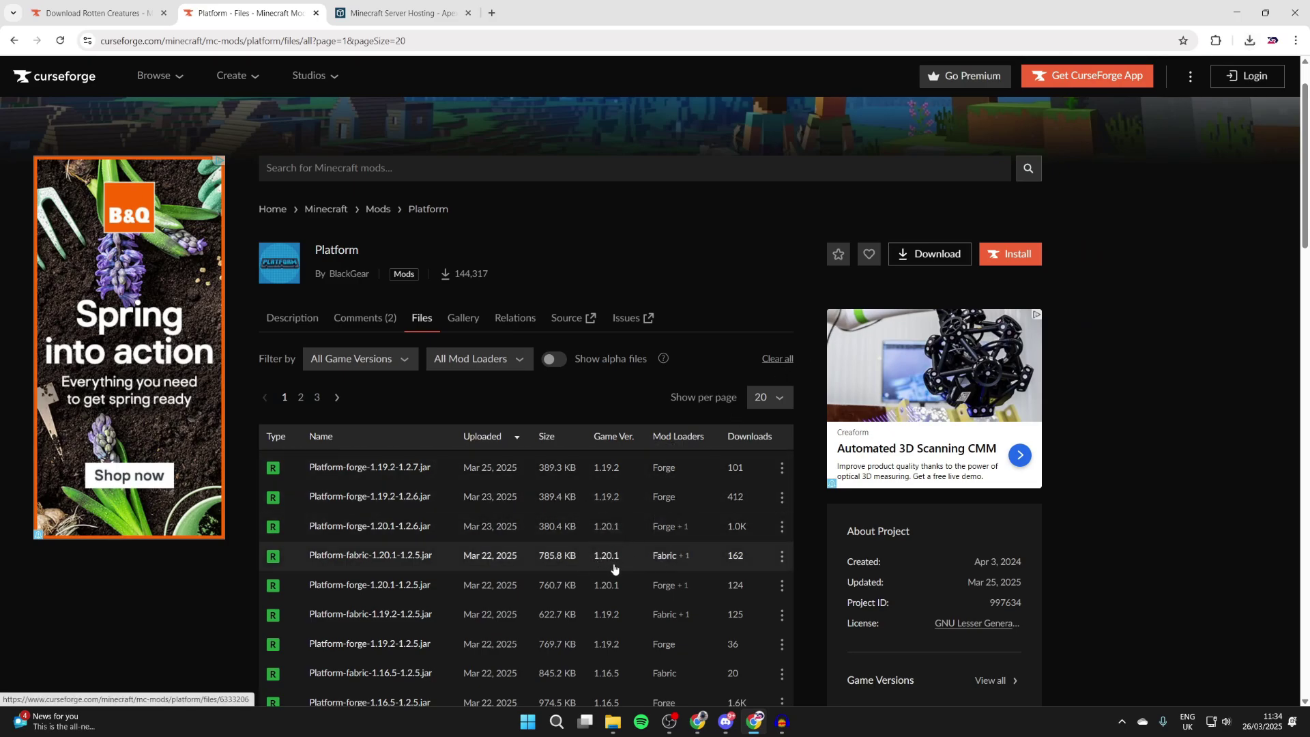
left_click(780, 556)
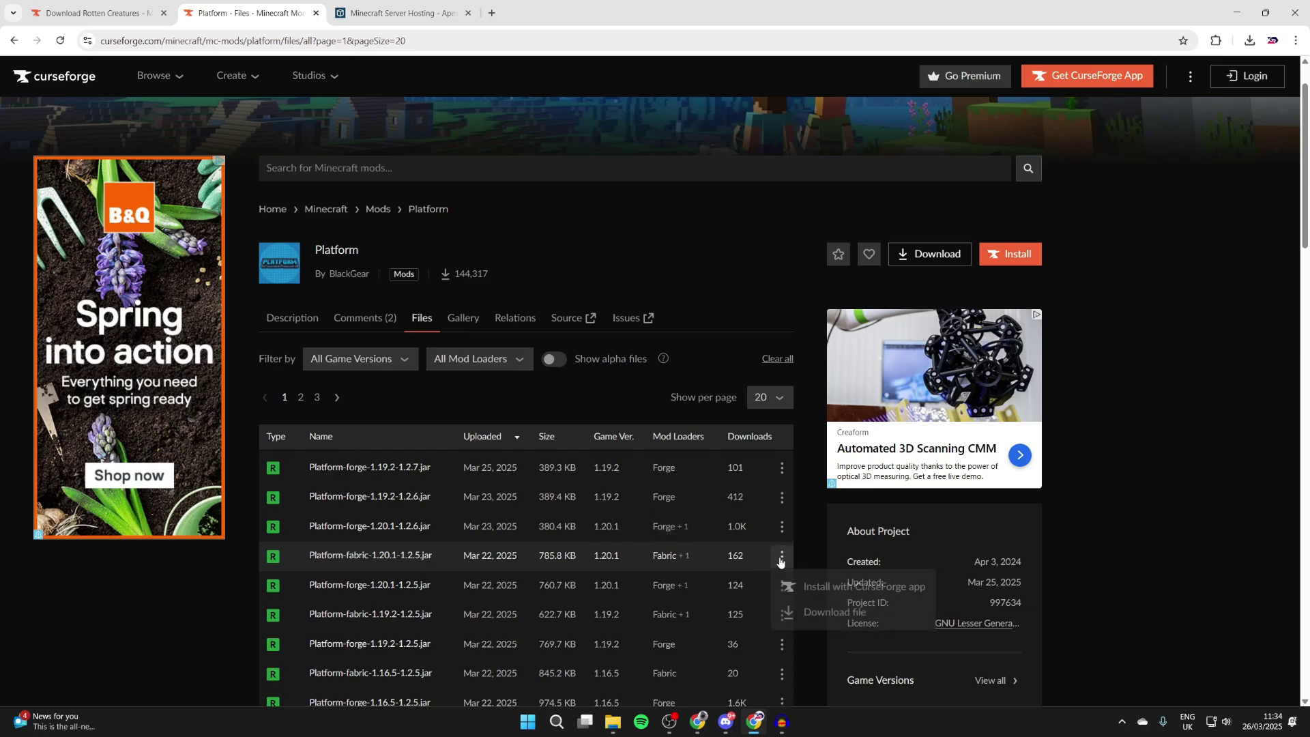
left_click(808, 610)
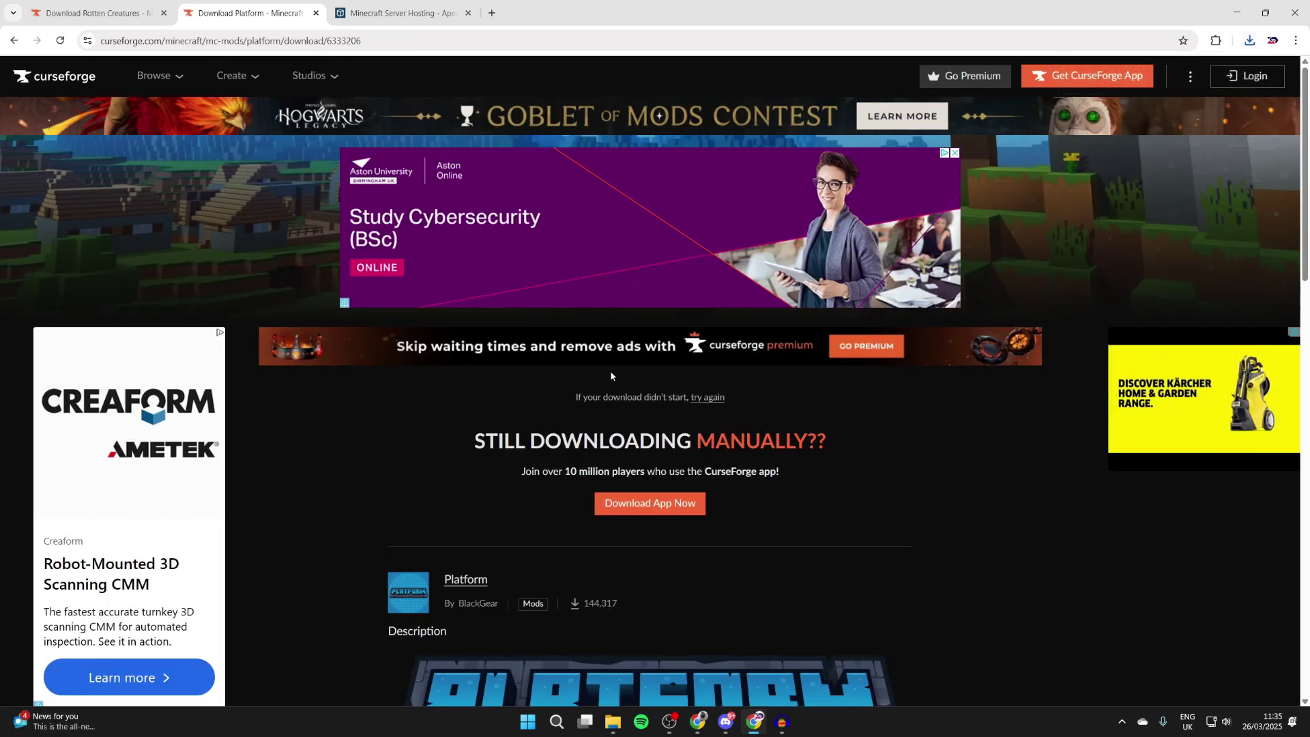
Step: Search the web for fabric minecraft, open the Fabric site and download the Fabric installer for Windows
left_click(422, 39)
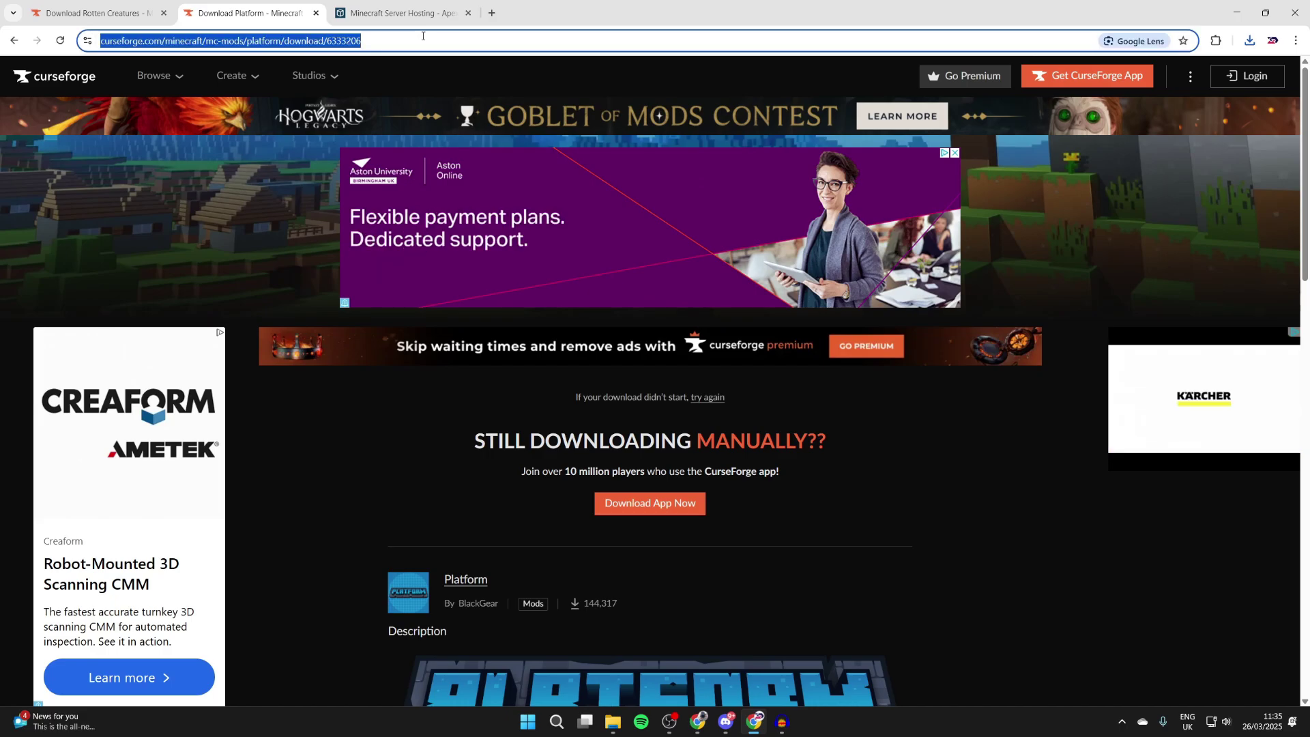
type("fabric mi")
left_click(251, 123)
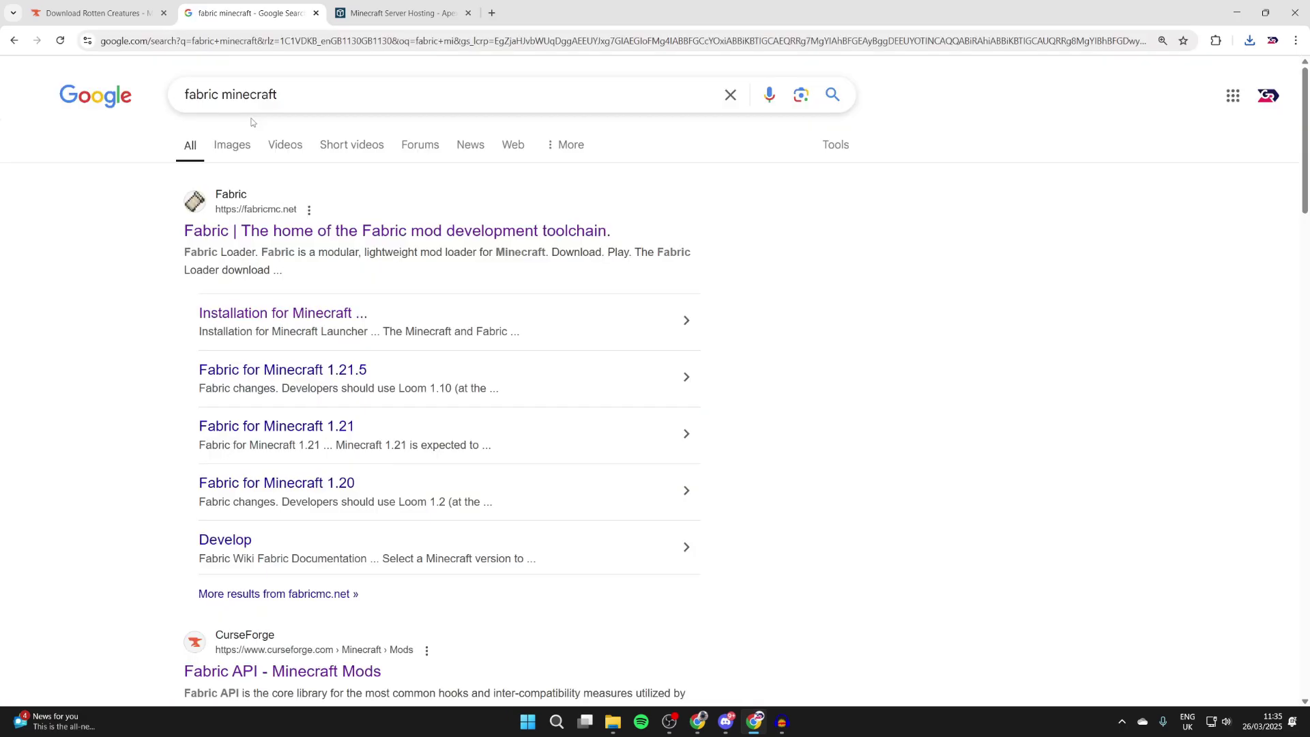
left_click(305, 237)
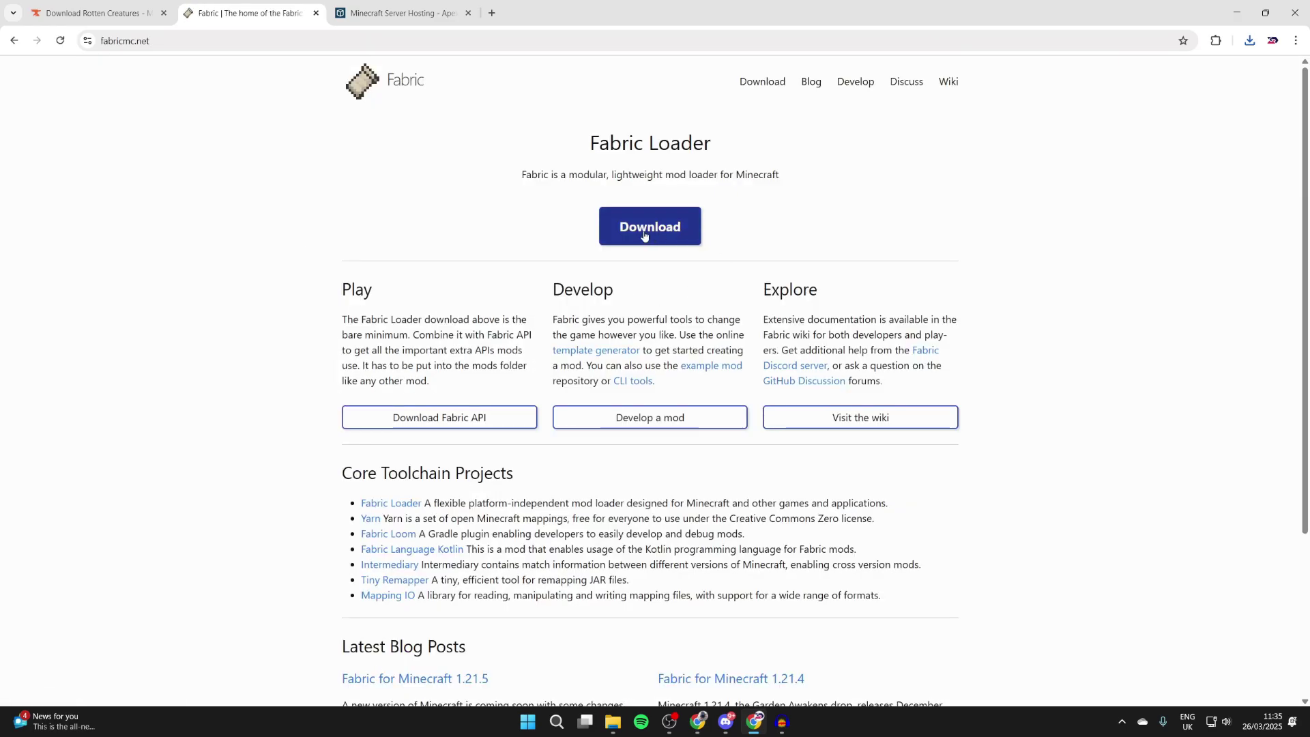
left_click(644, 235)
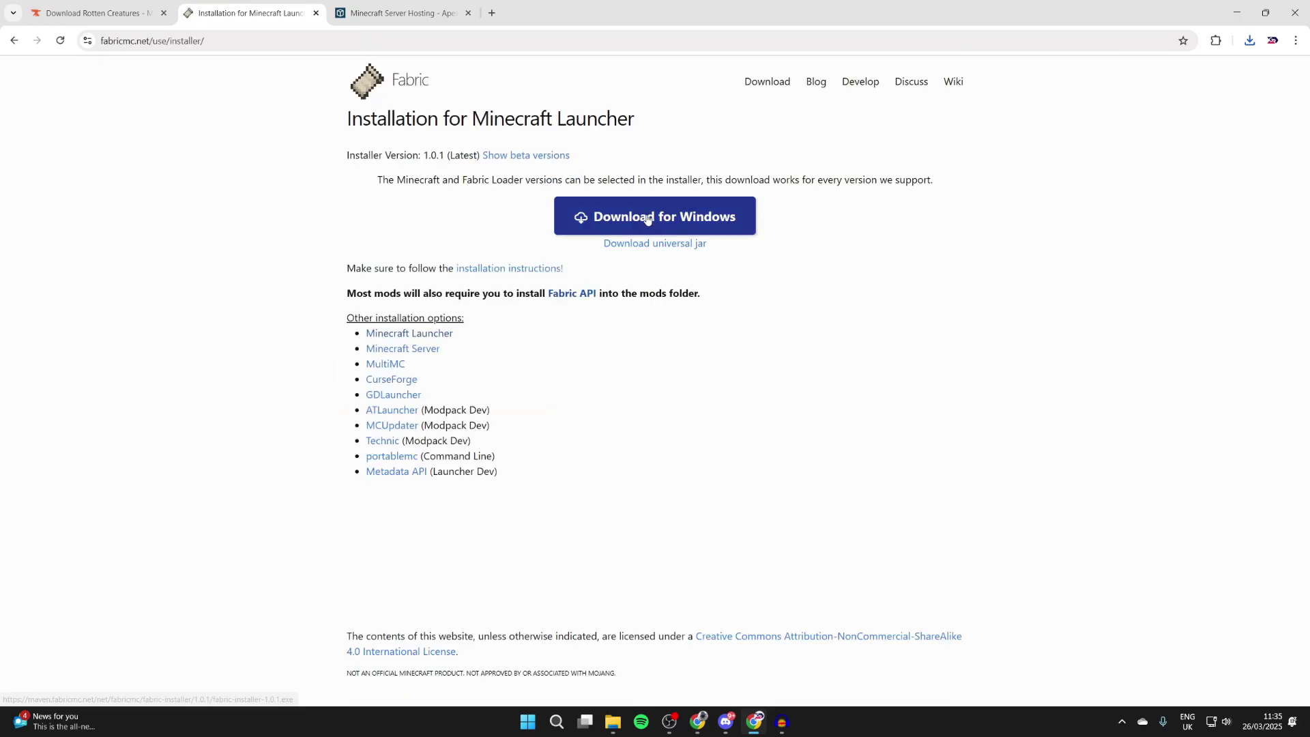
left_click(648, 218)
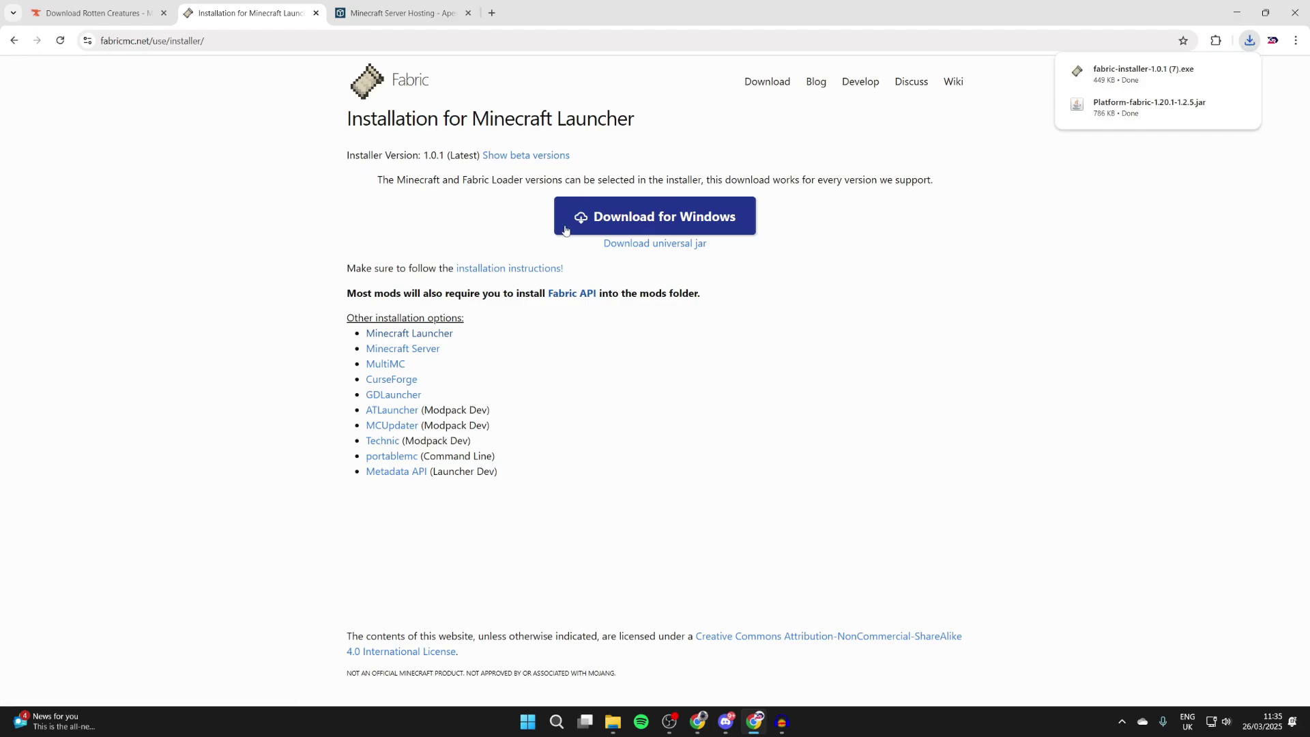
Step: Open the Fabric API mod page linked from the Fabric installation page and look through its files
left_click(587, 295)
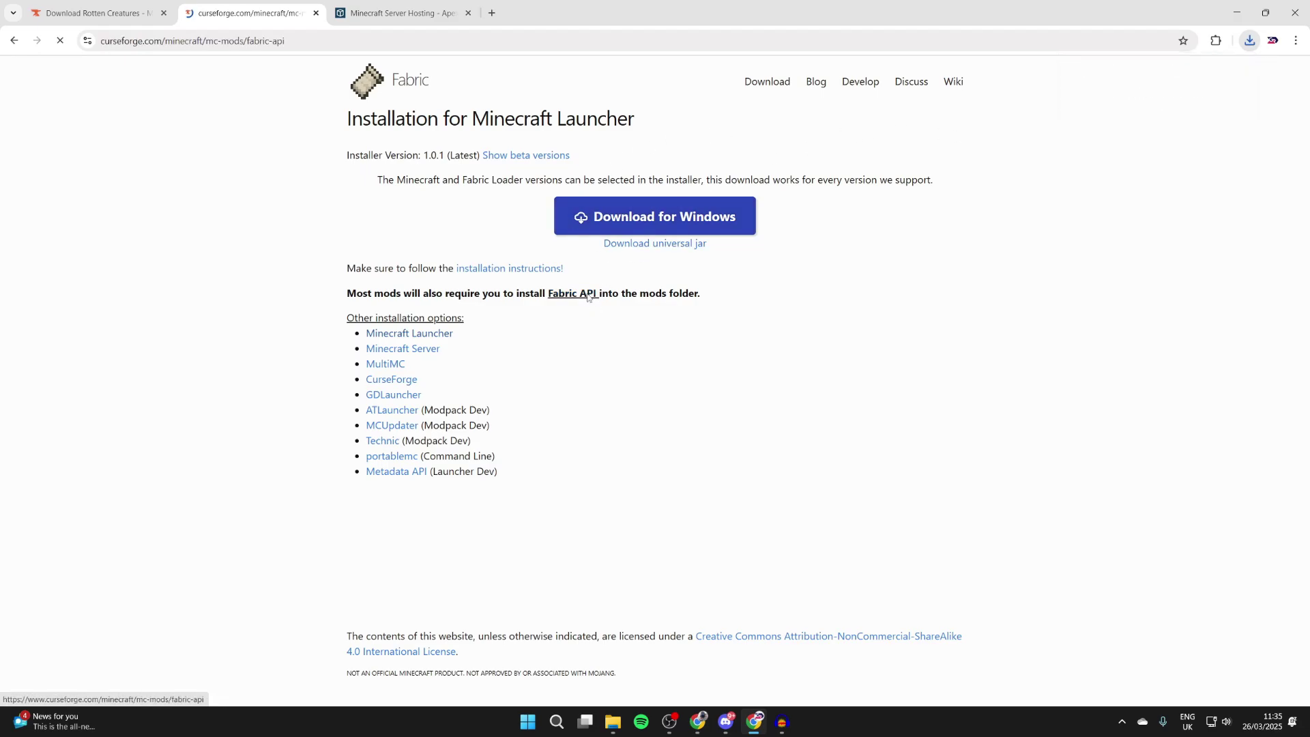
left_click(341, 383)
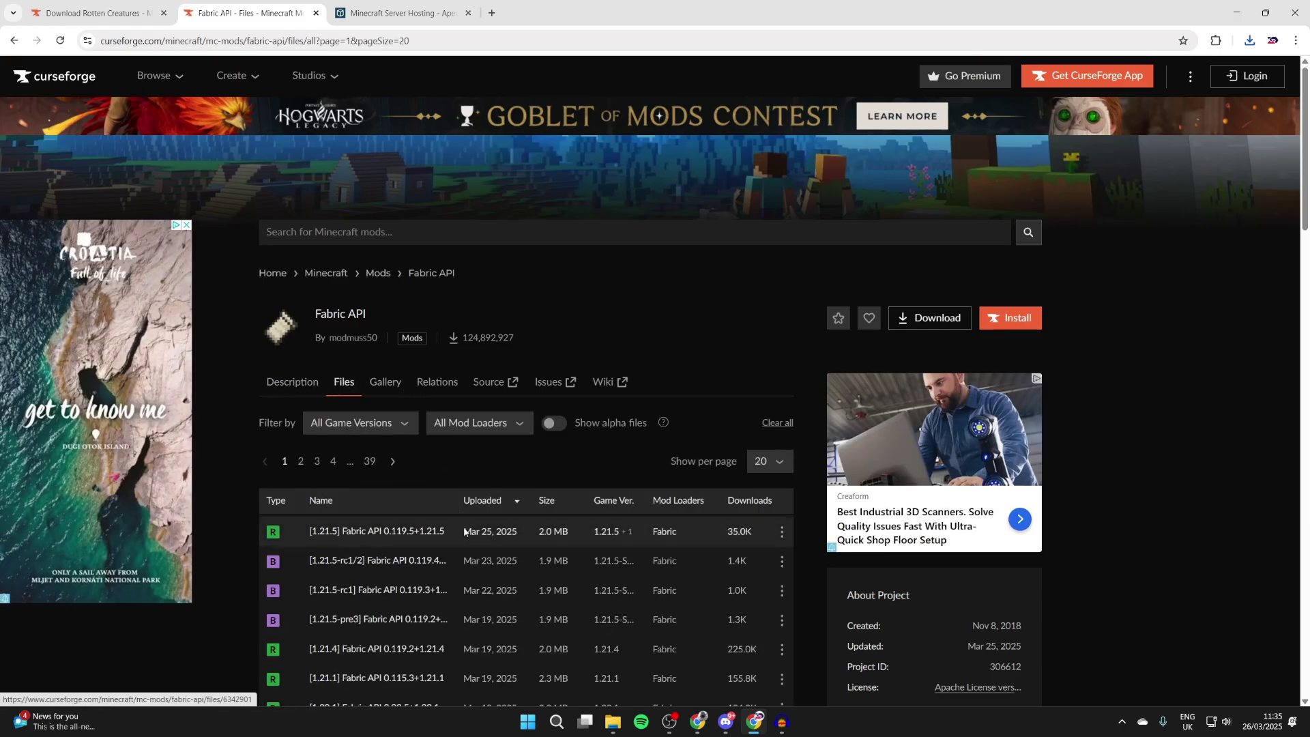
scroll(464, 532, "down", 5)
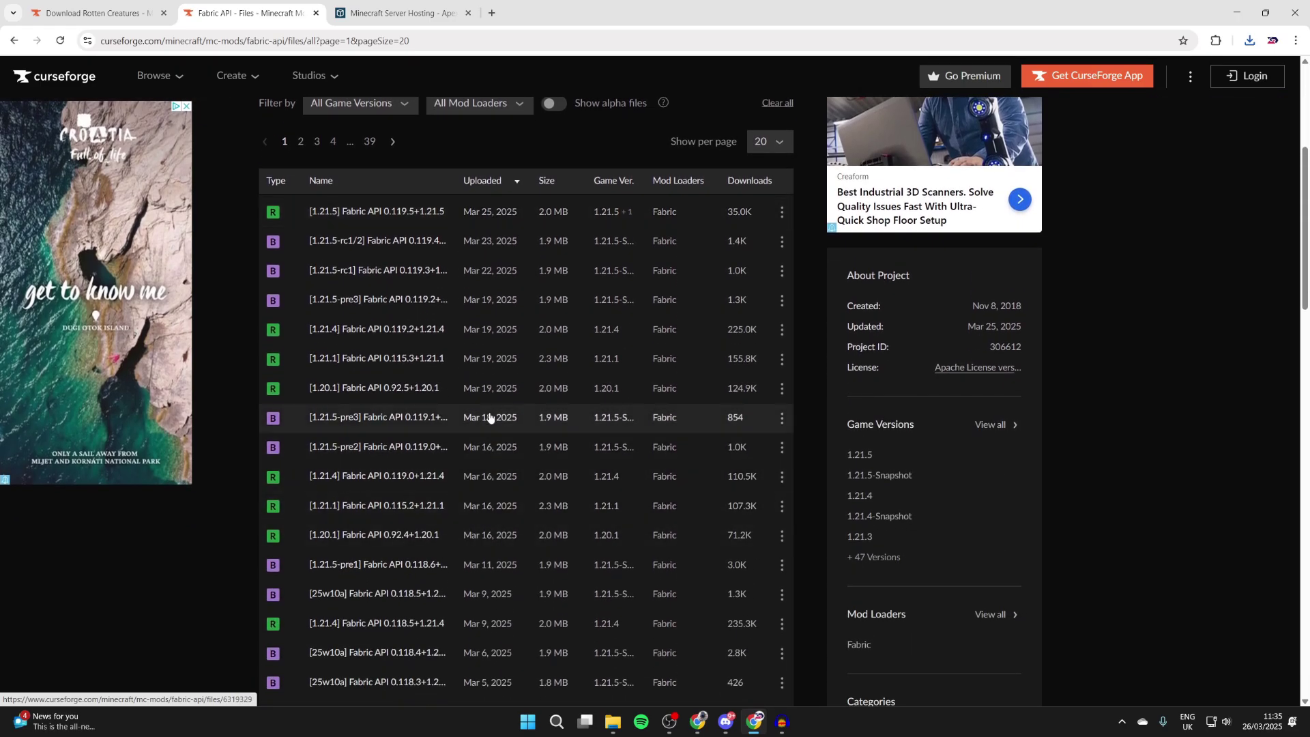
scroll(487, 416, "up", 5)
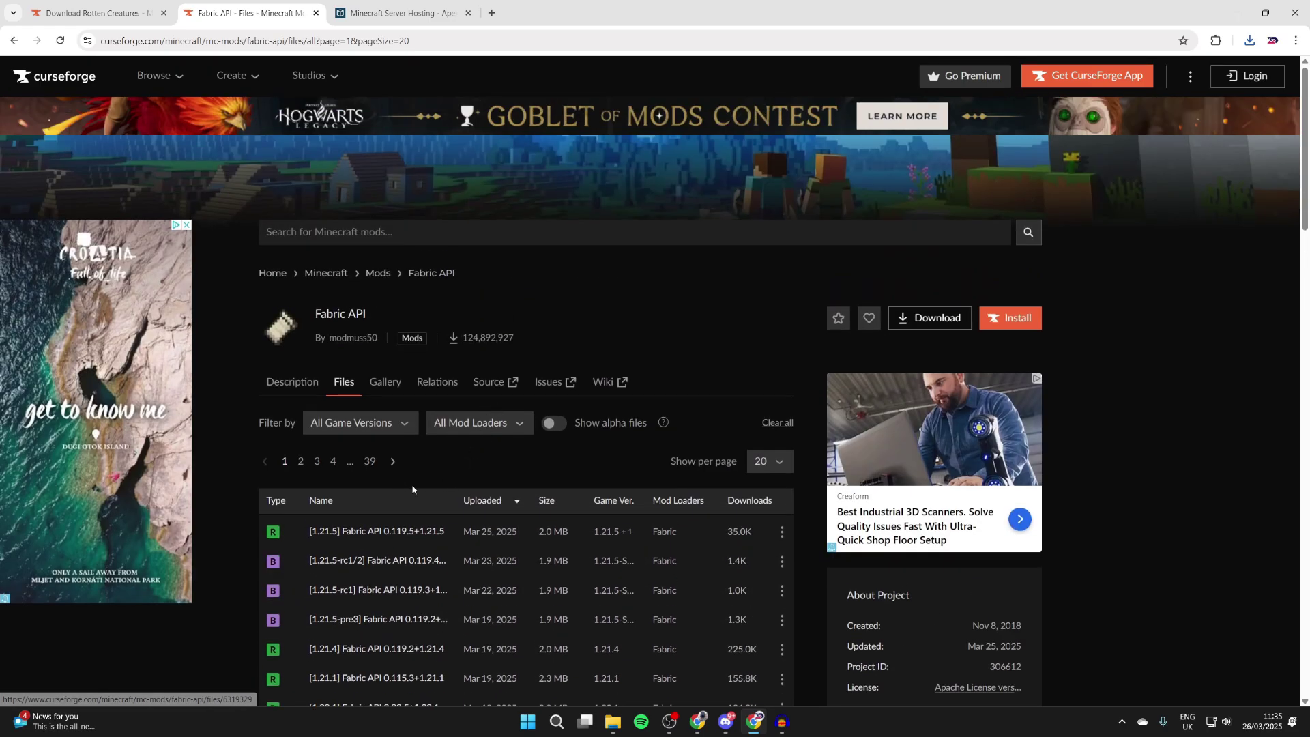
Step: Filter the Fabric API files to game version 1.20.1 and download Fabric API 0.92.5+1.20.1
left_click(374, 427)
scroll(355, 464, "down", 6)
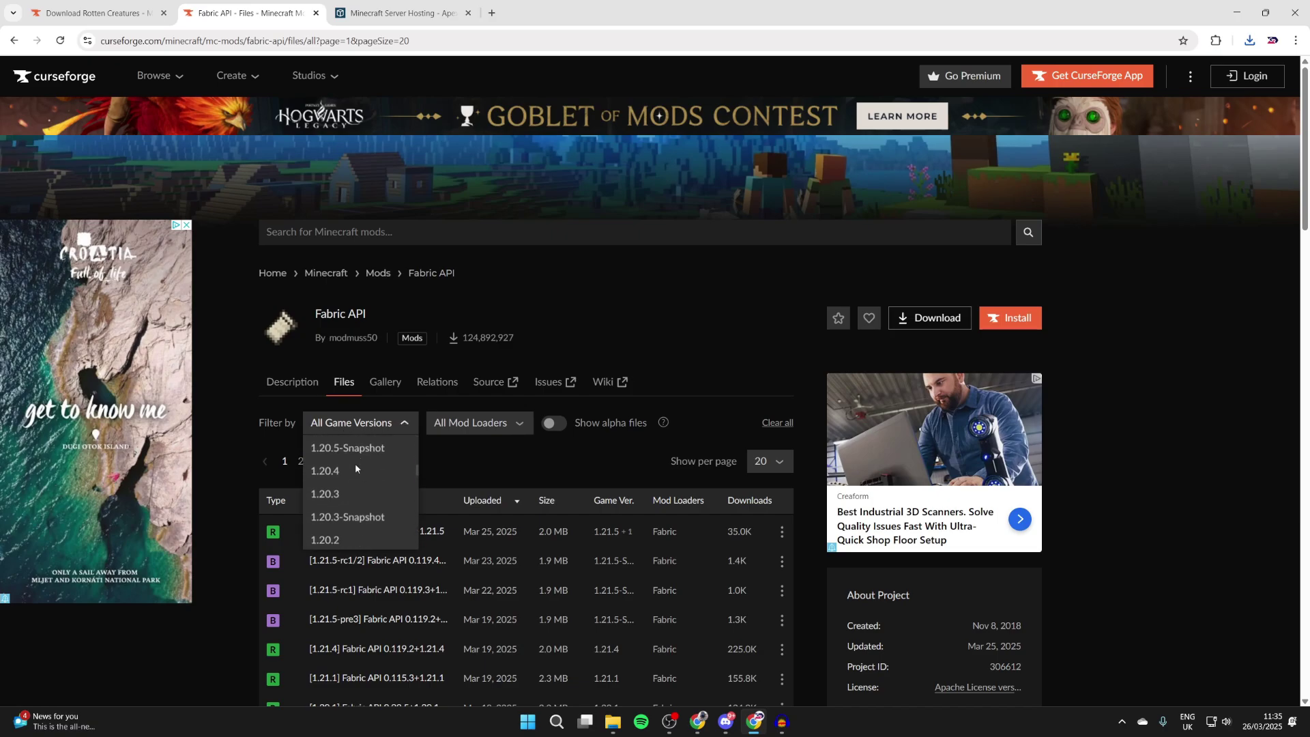
left_click(346, 520)
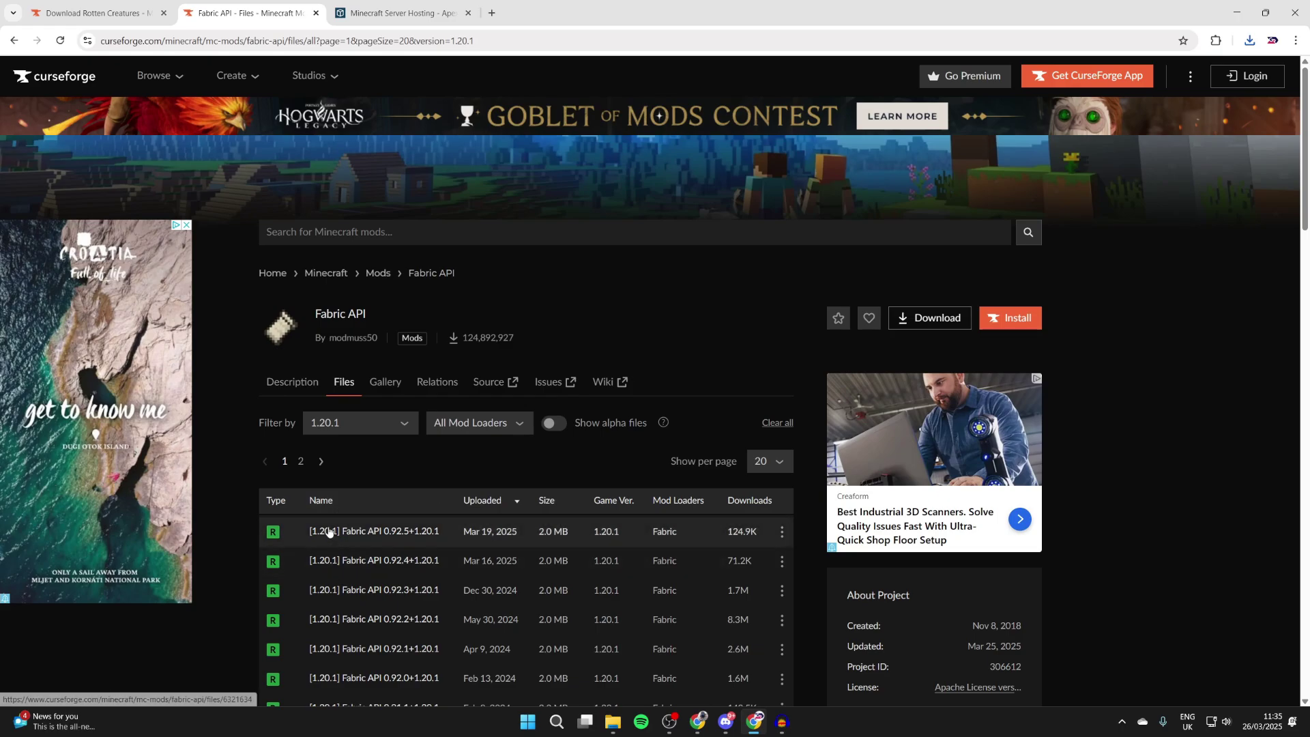
left_click(786, 539)
left_click(816, 583)
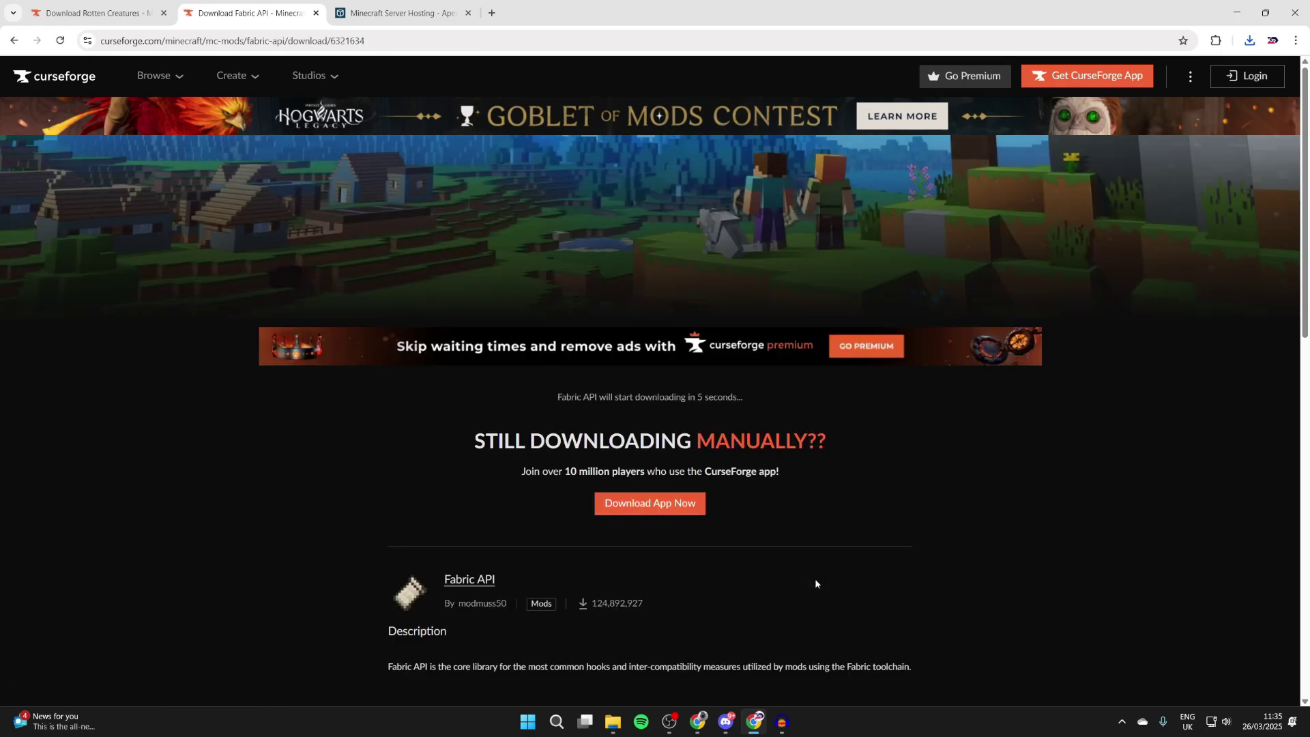
Step: Examine the Minecraft server hosting features on the already open Apex Hosting page
left_click(376, 7)
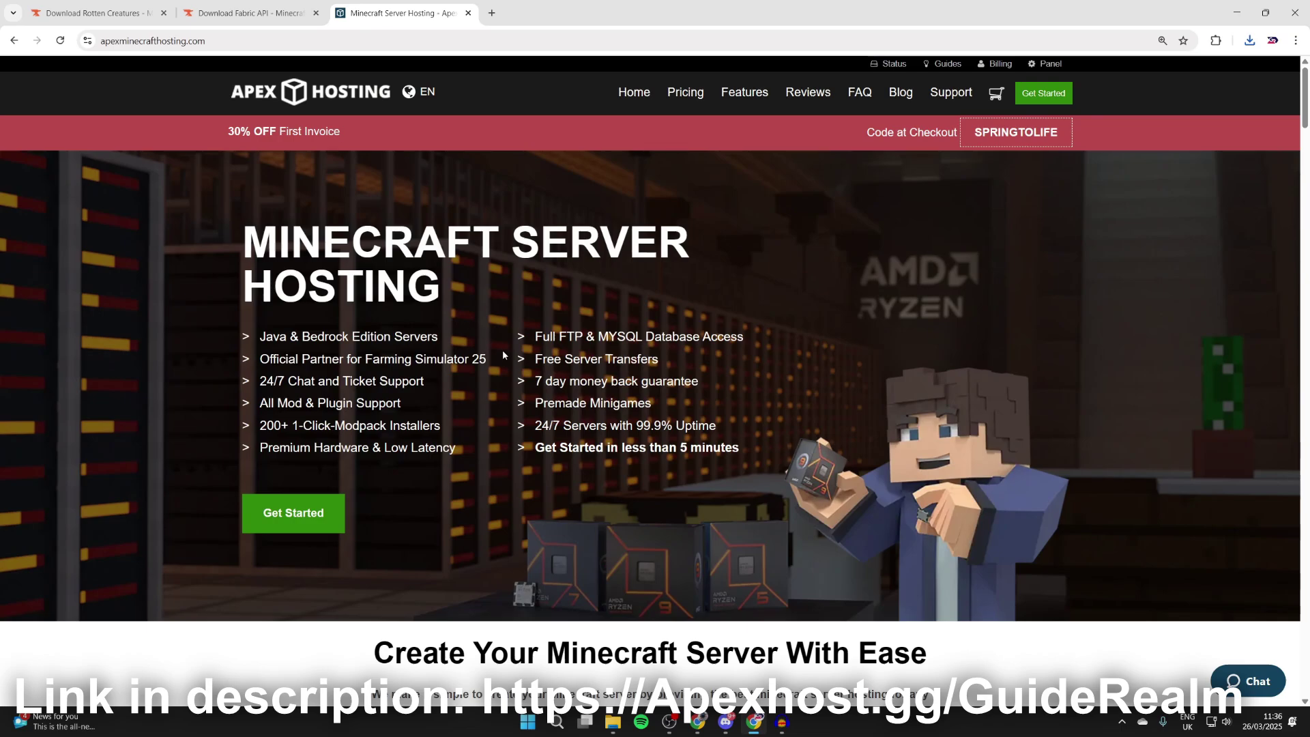
scroll(503, 354, "down", 8)
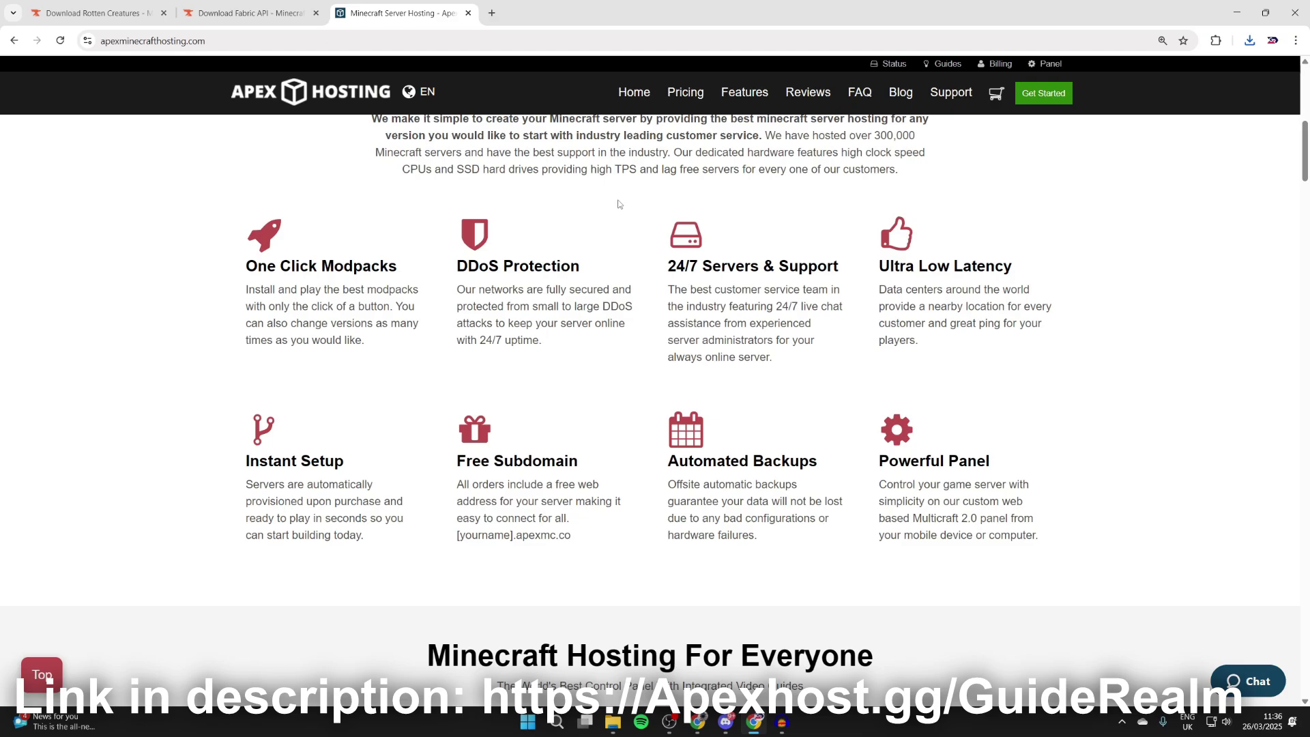
Step: Leave the browser for the desktop, open the Downloads folder and run fabric-installer-1.0.1 (6).exe
scroll(556, 264, "up", 8)
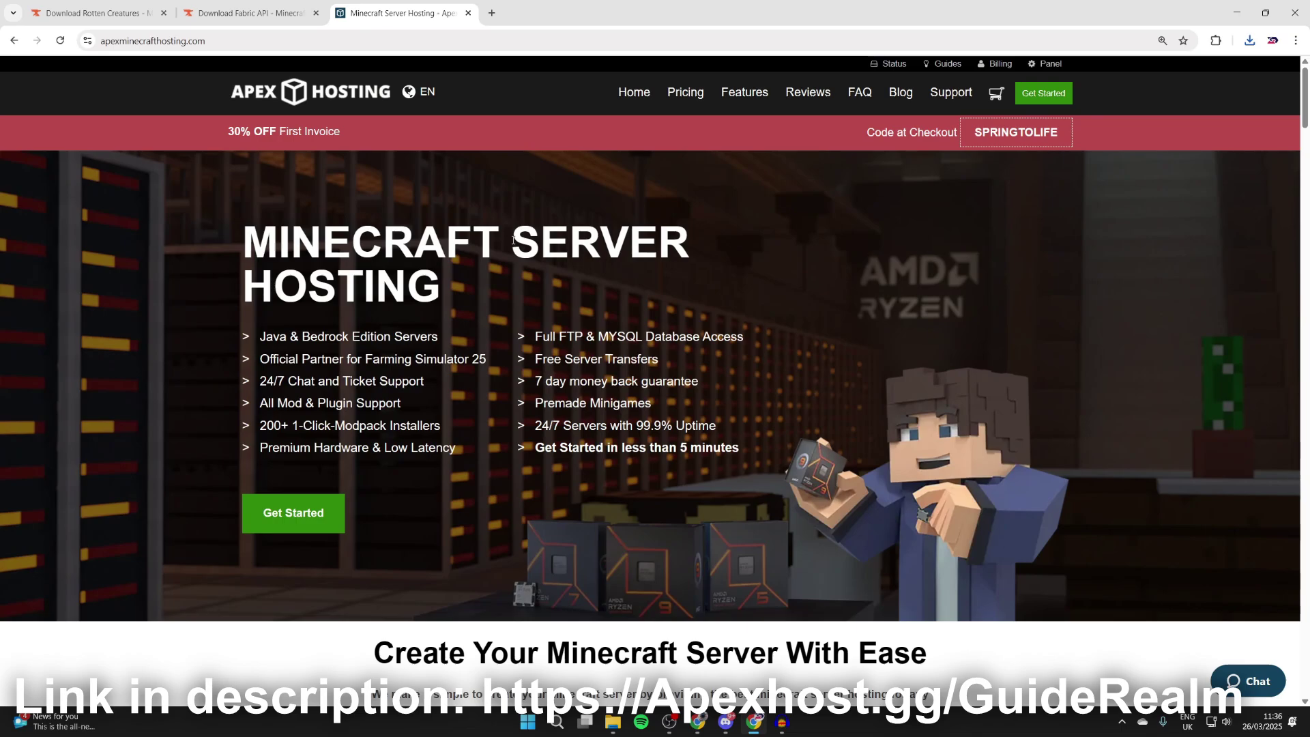
left_click(1232, 7)
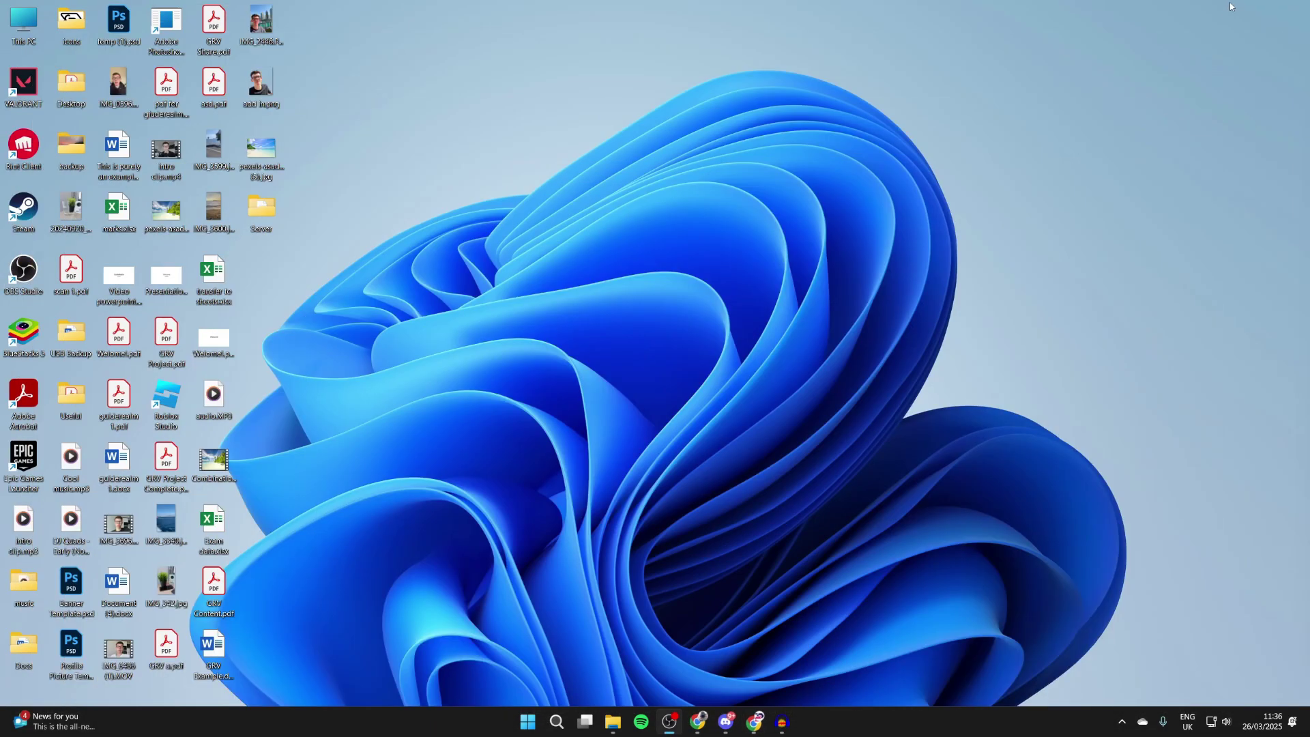
right_click(613, 722)
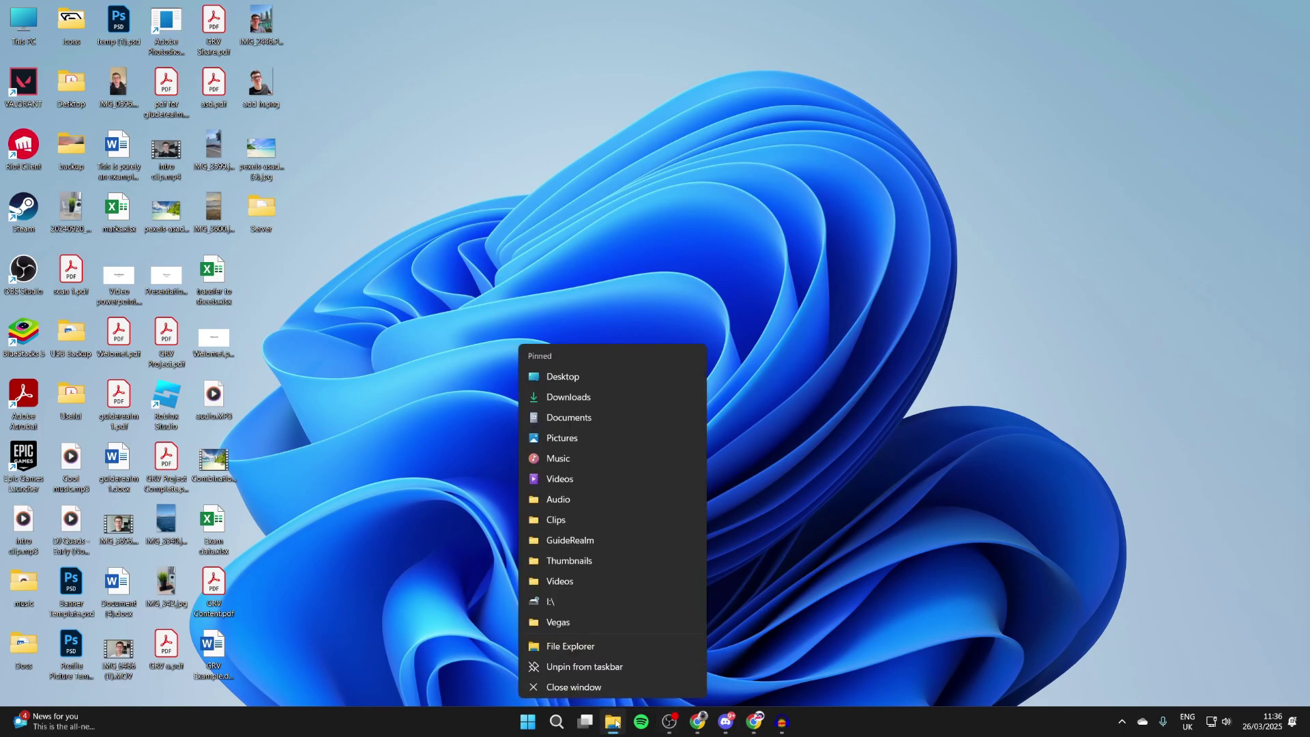
left_click(598, 397)
left_click(423, 320)
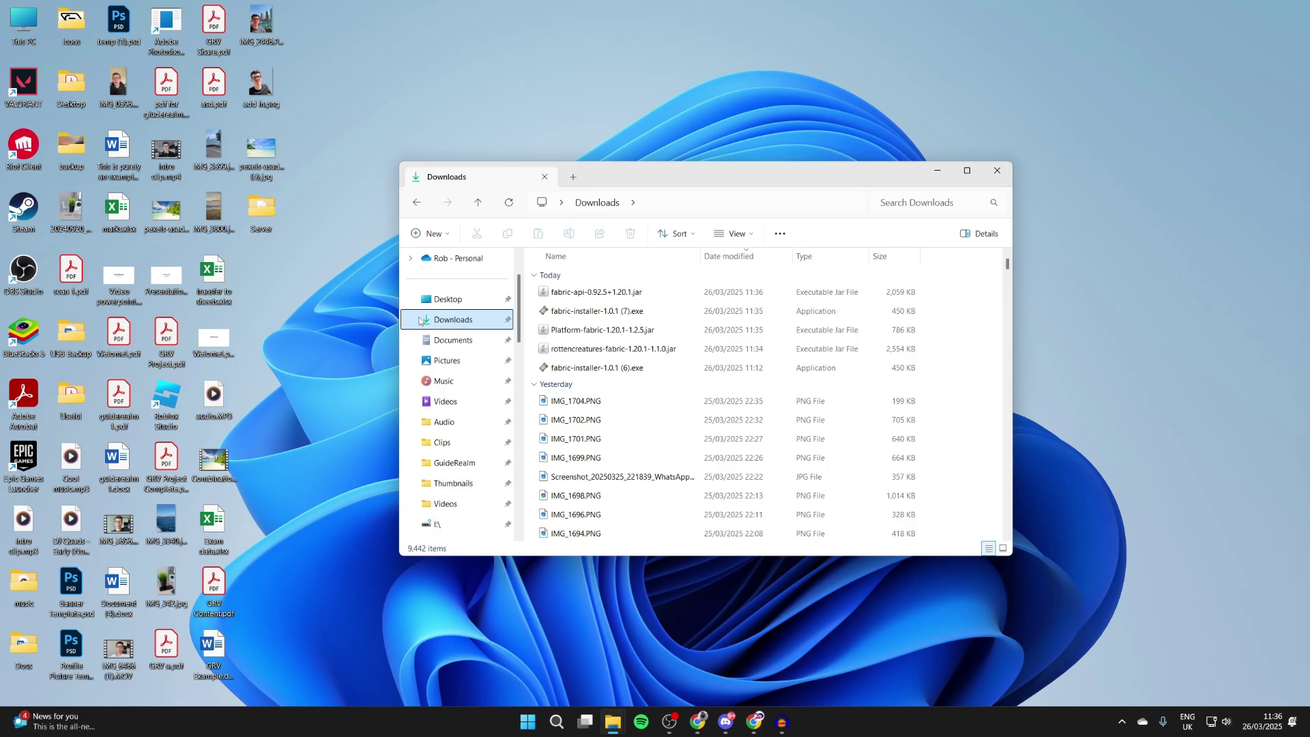
double_click(595, 368)
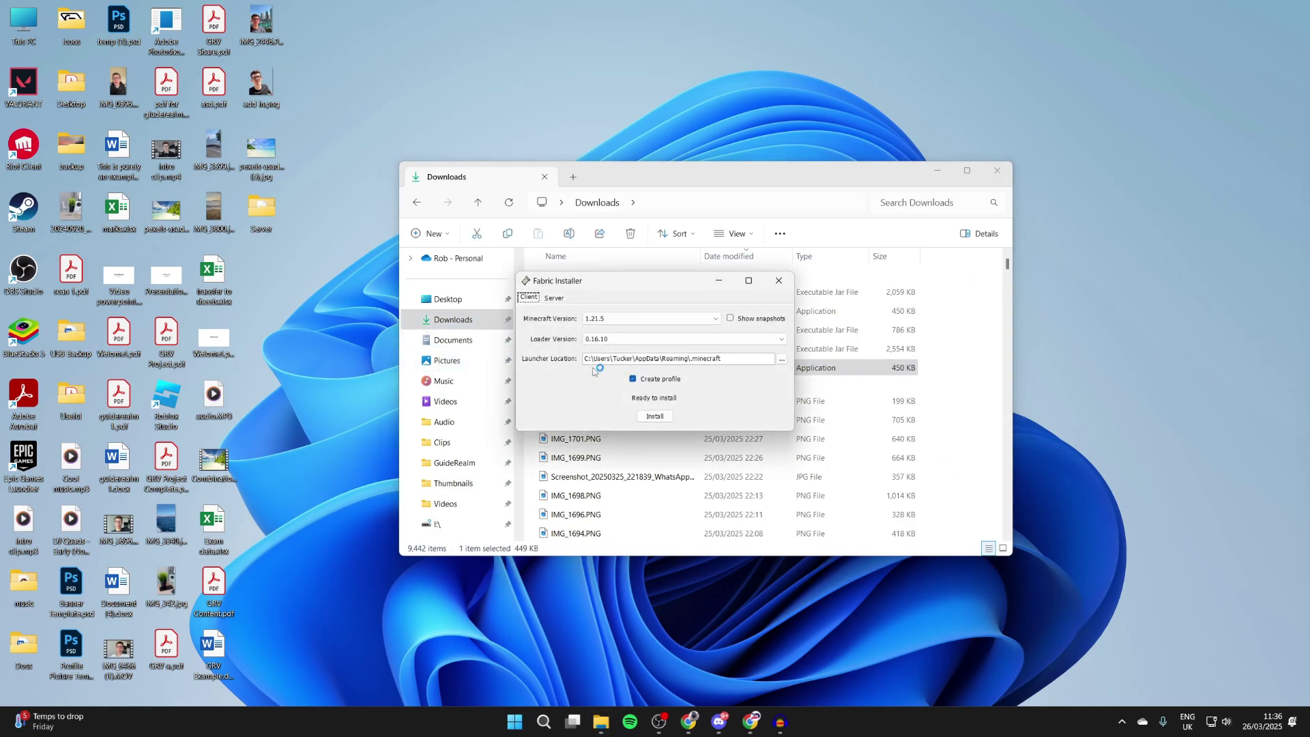
Step: Install the Fabric client for Minecraft version 1.20.1 and close the installer
left_click(616, 319)
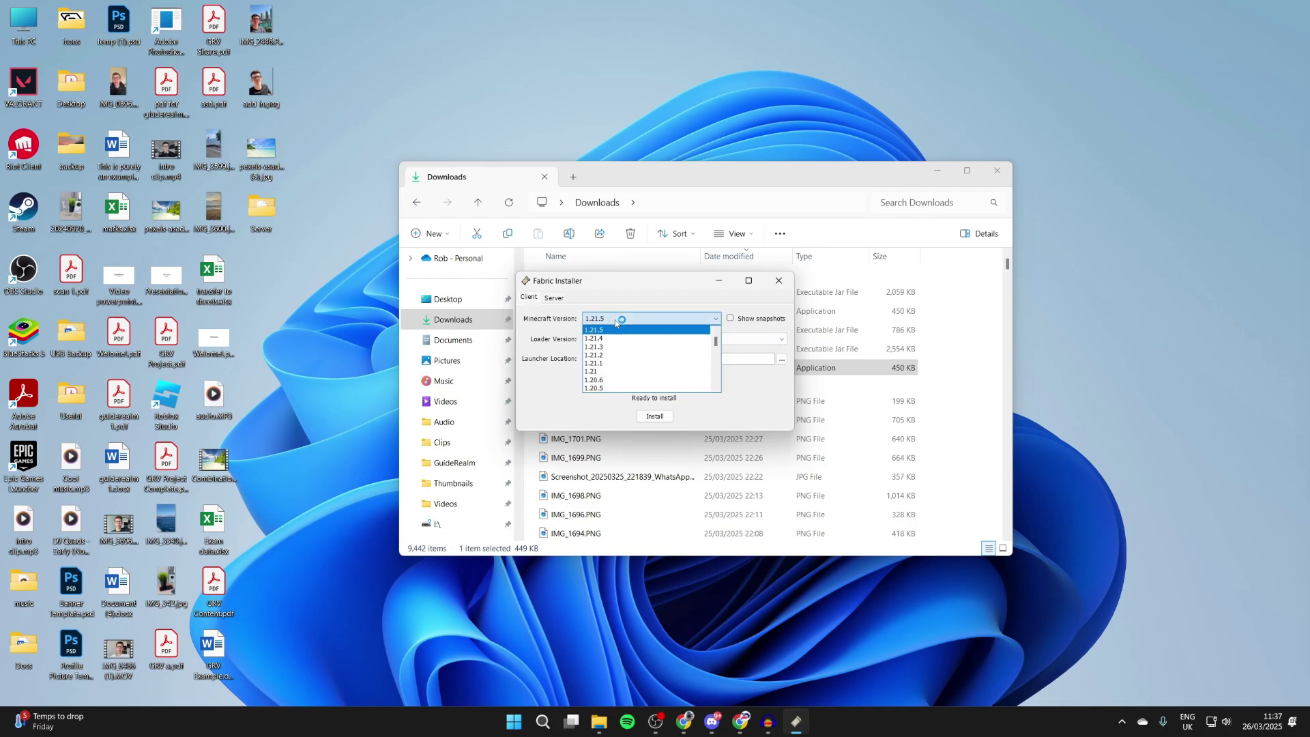
scroll(629, 345, "down", 1)
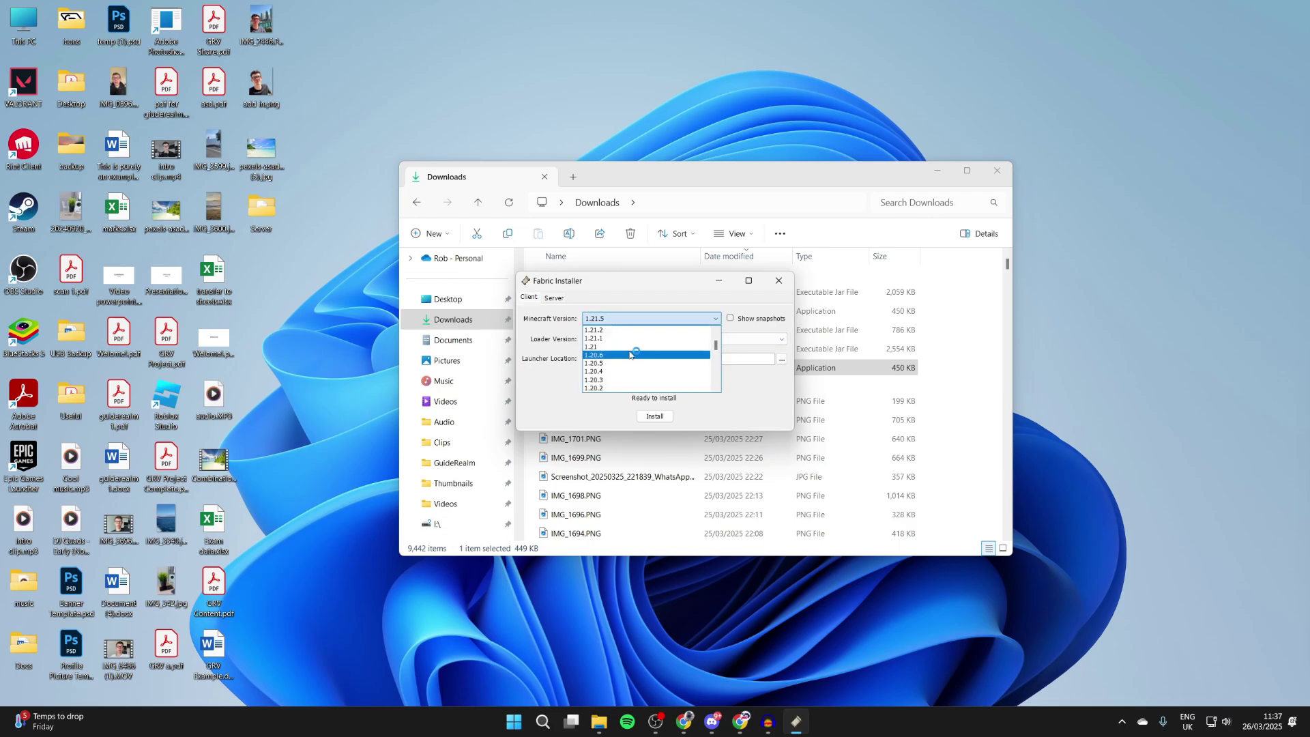
scroll(629, 350, "down", 1)
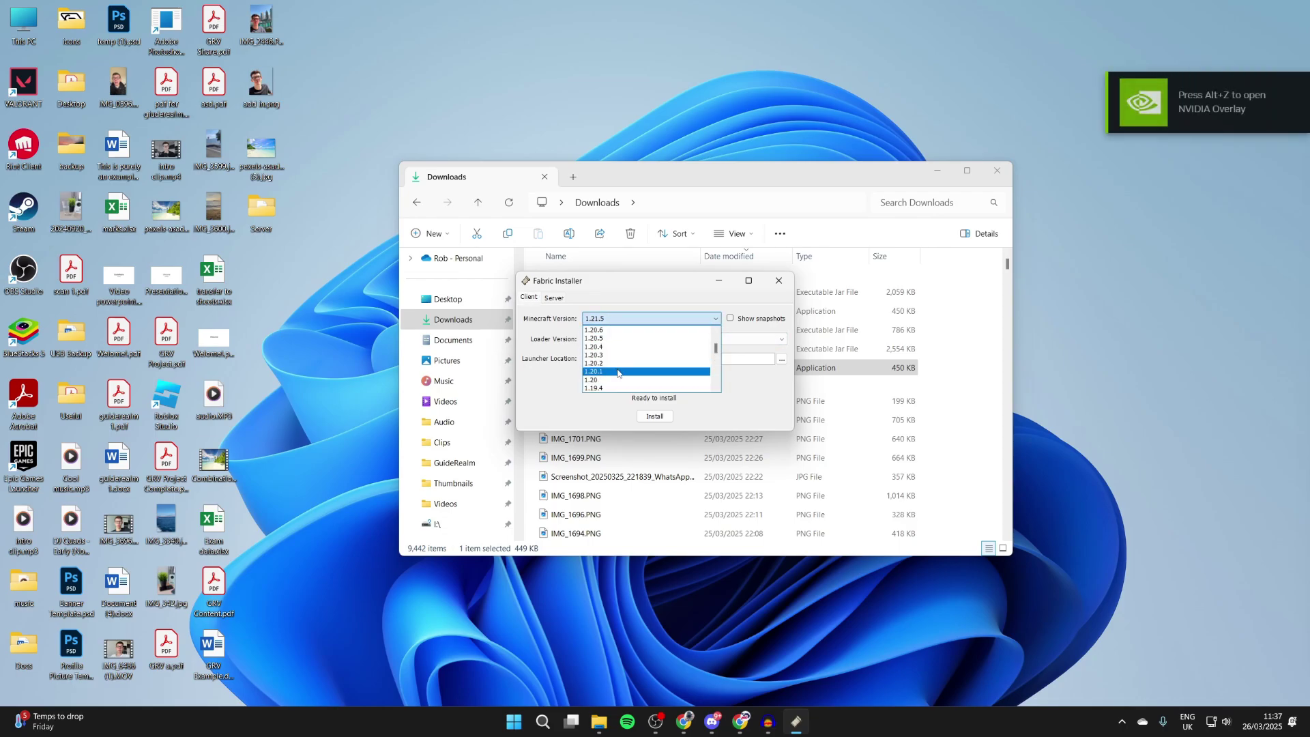
left_click(617, 372)
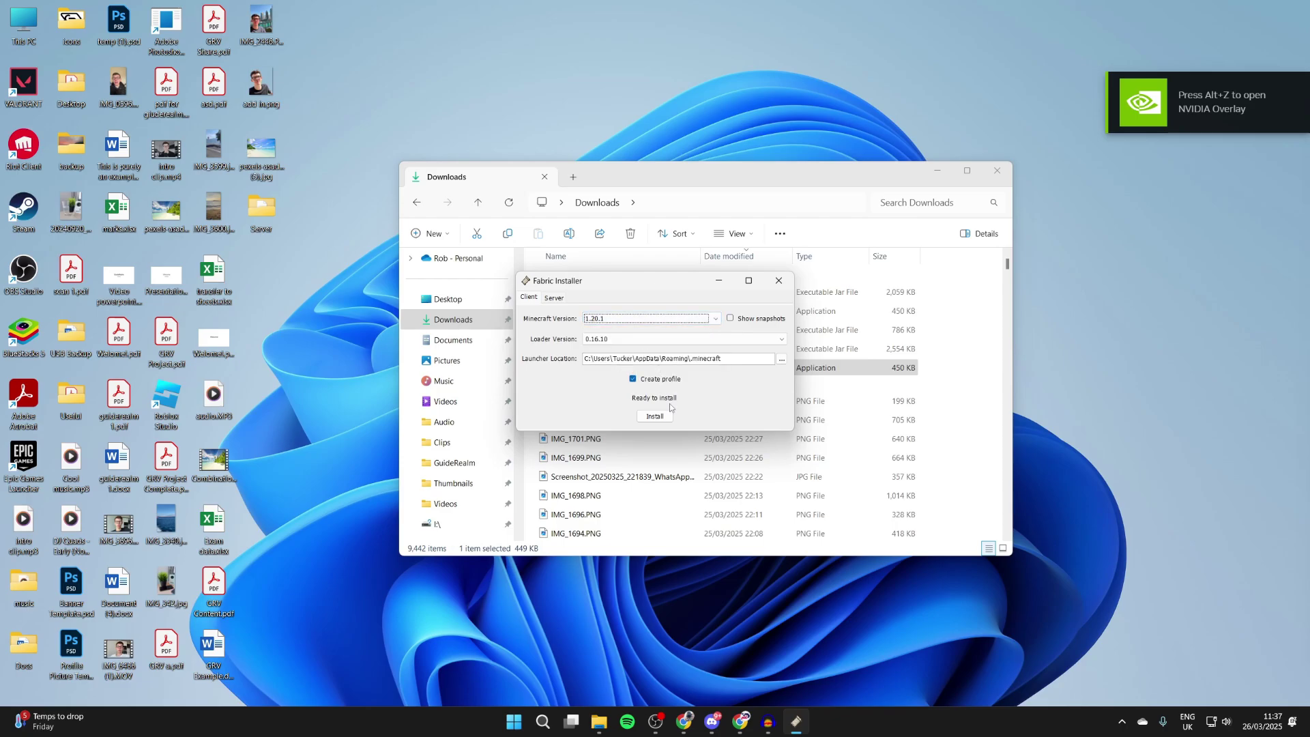
left_click(663, 417)
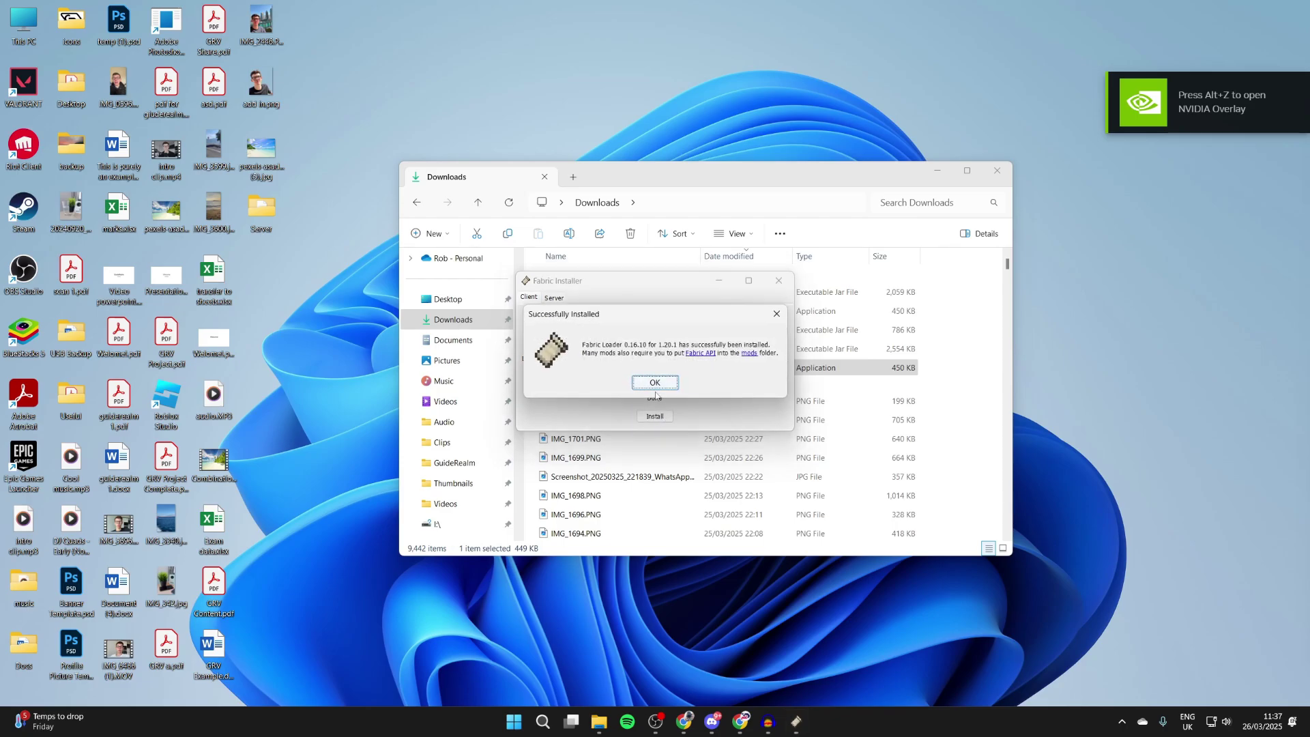
left_click(655, 383)
left_click(778, 280)
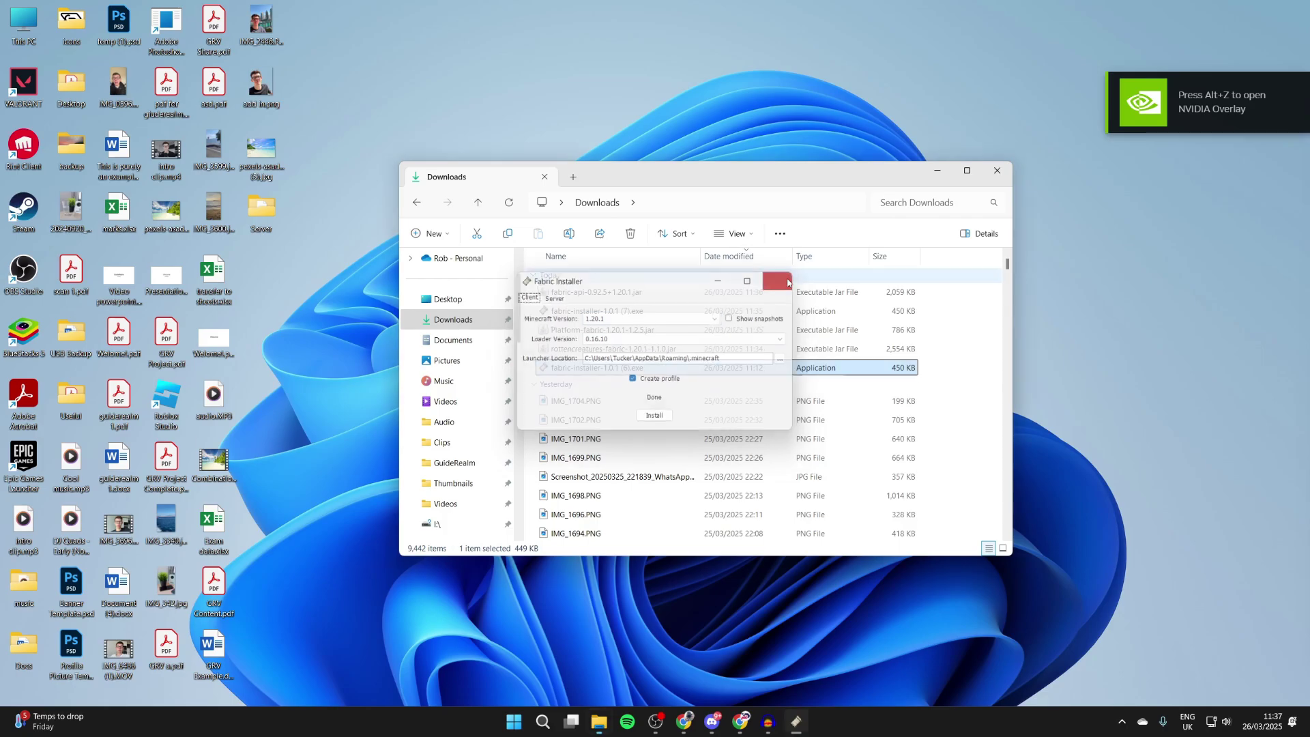
Step: Launch Minecraft Launcher and open the game folder of the Java Edition installation fabric-loader-1.20.1
left_click(527, 721)
type("min")
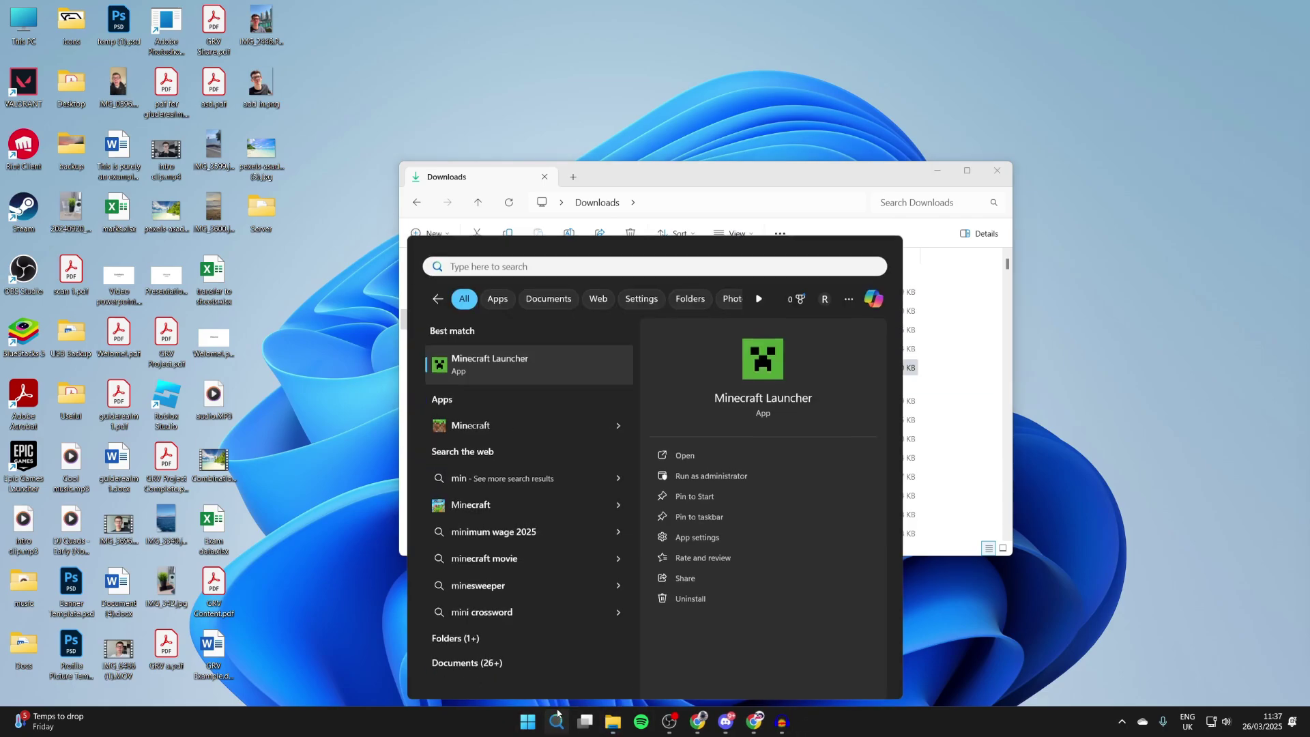
key("Return")
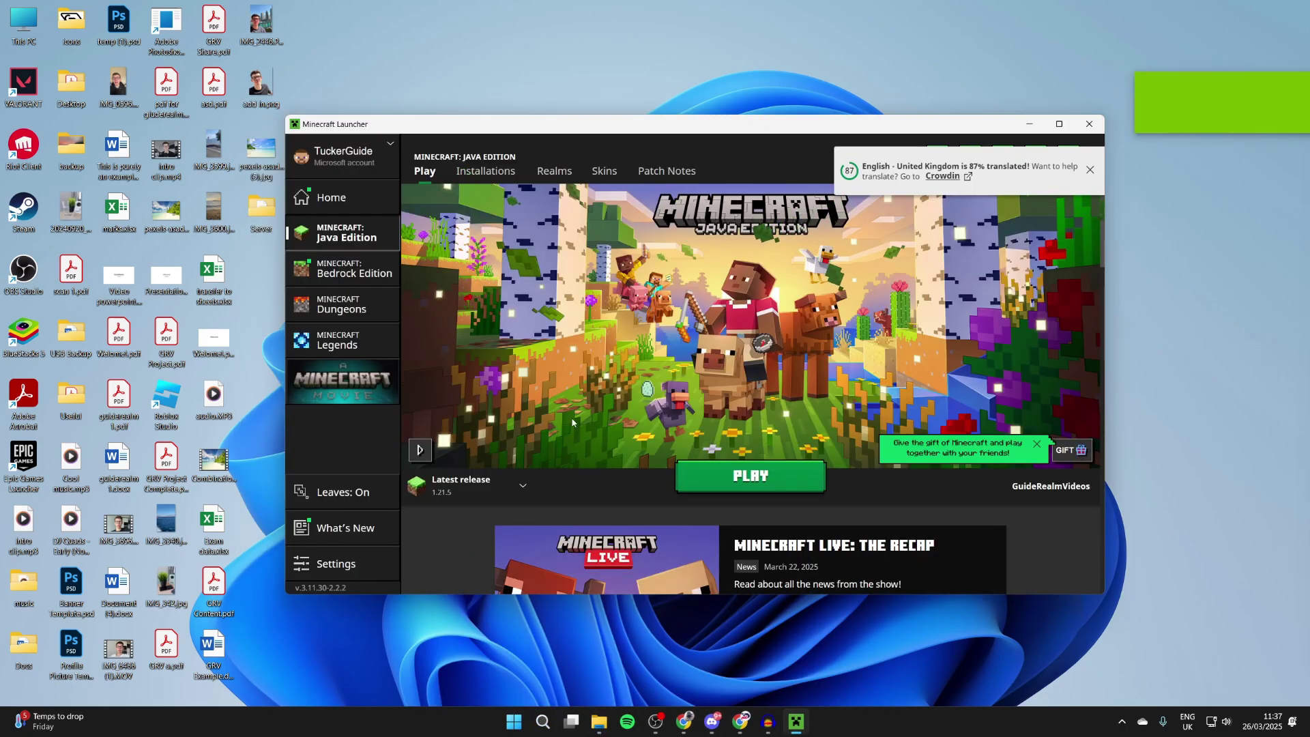
left_click(486, 170)
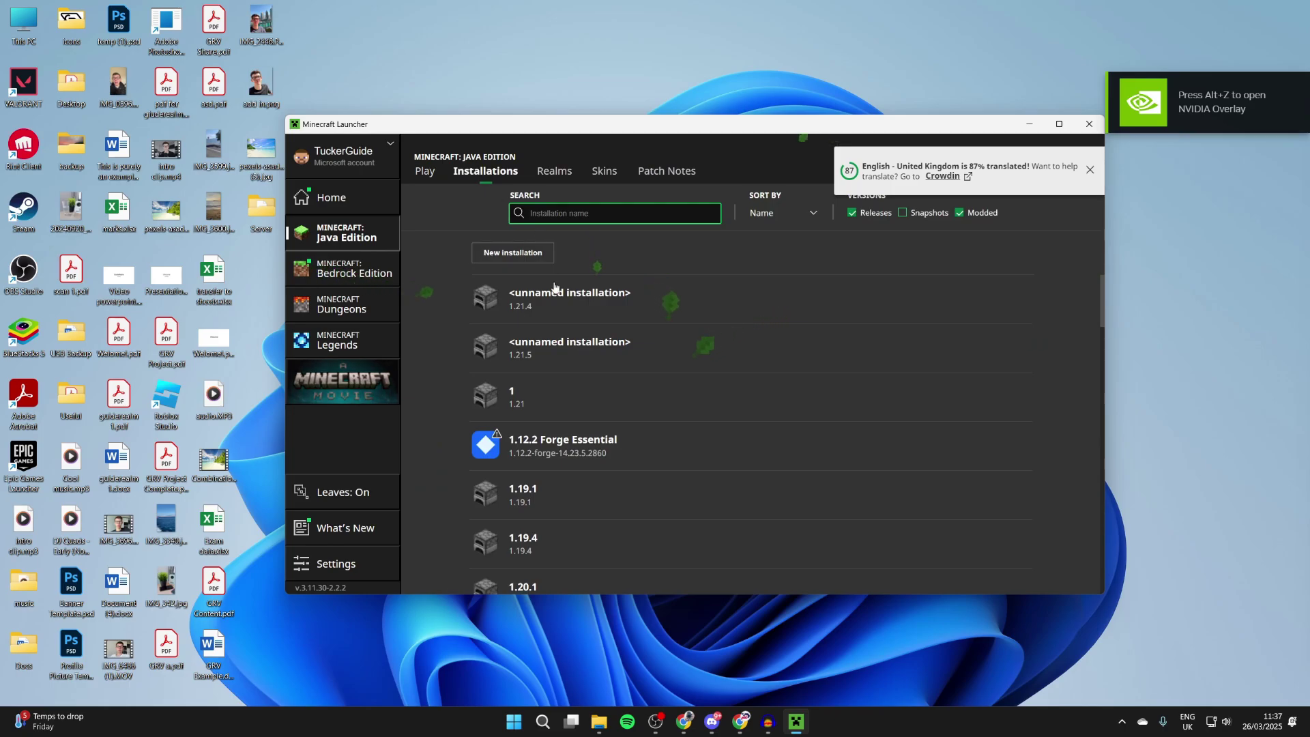
scroll(558, 314, "down", 10)
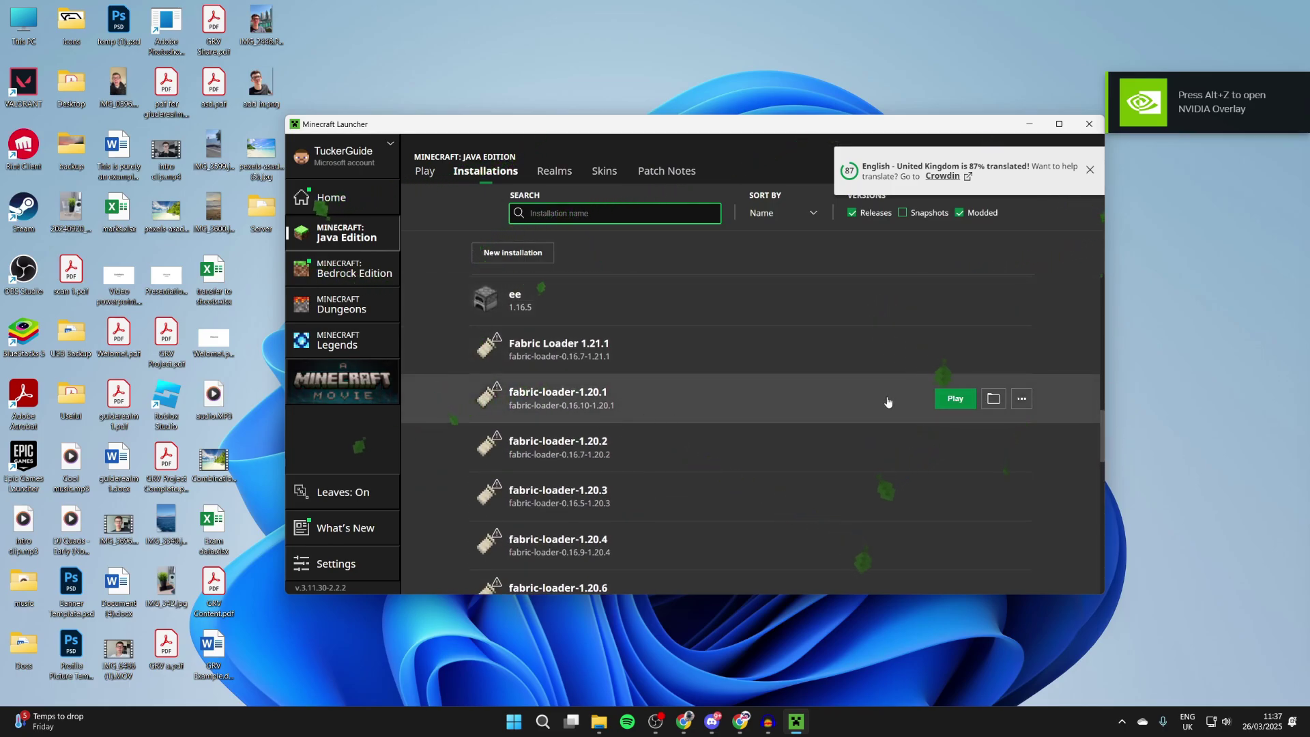
left_click(992, 400)
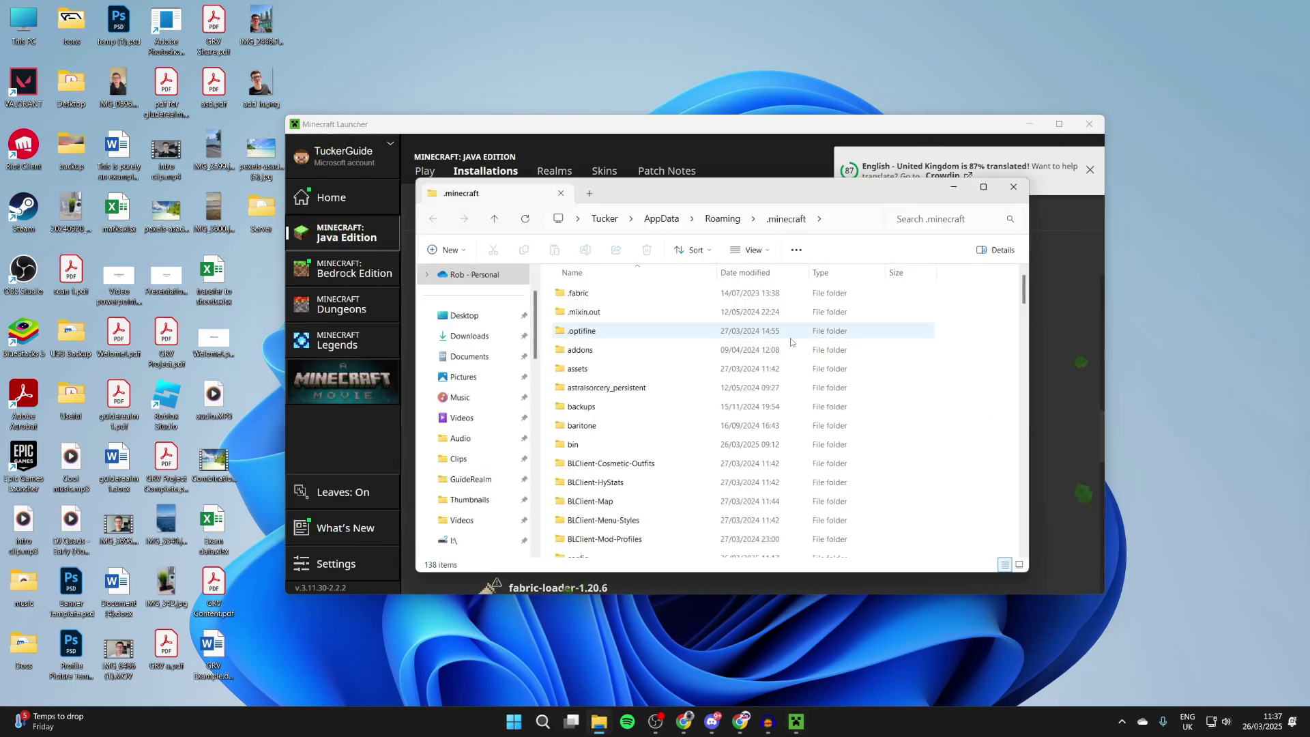
Step: Open the mods folder inside the .minecraft folder
scroll(791, 341, "down", 4)
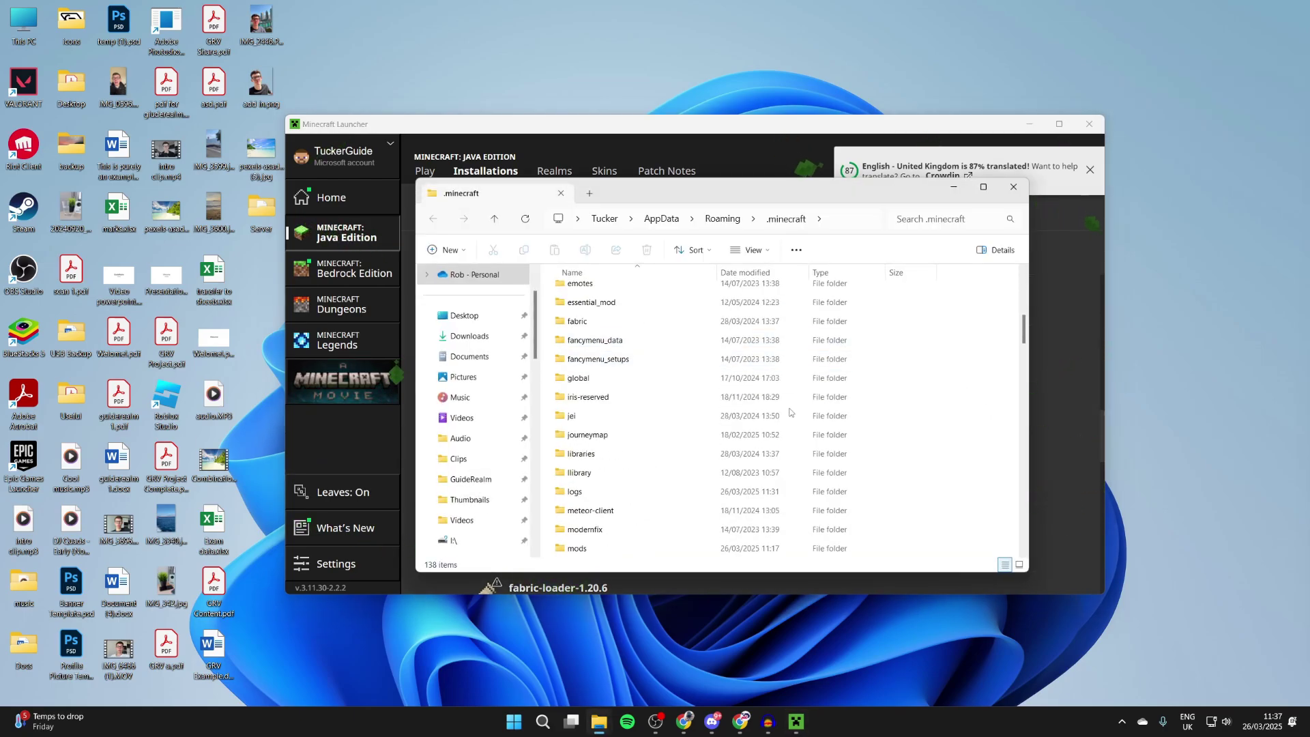
left_click(712, 549)
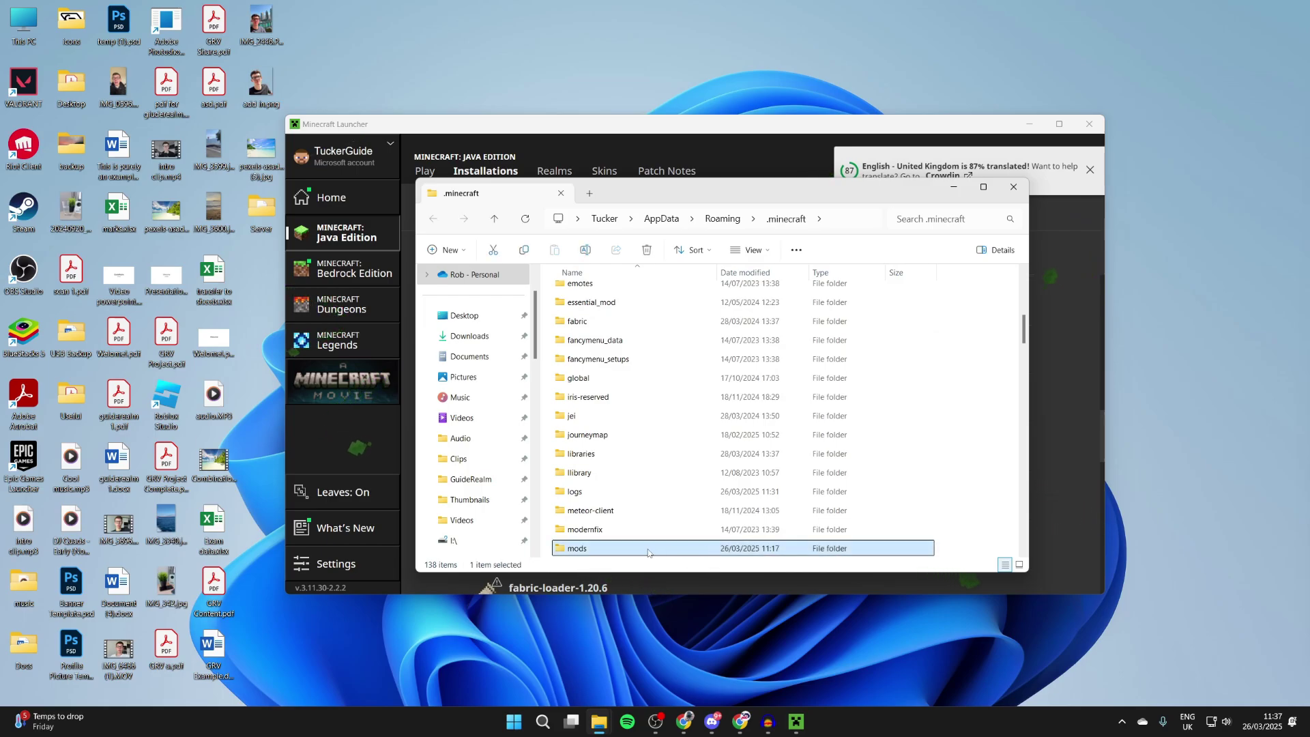
double_click(605, 548)
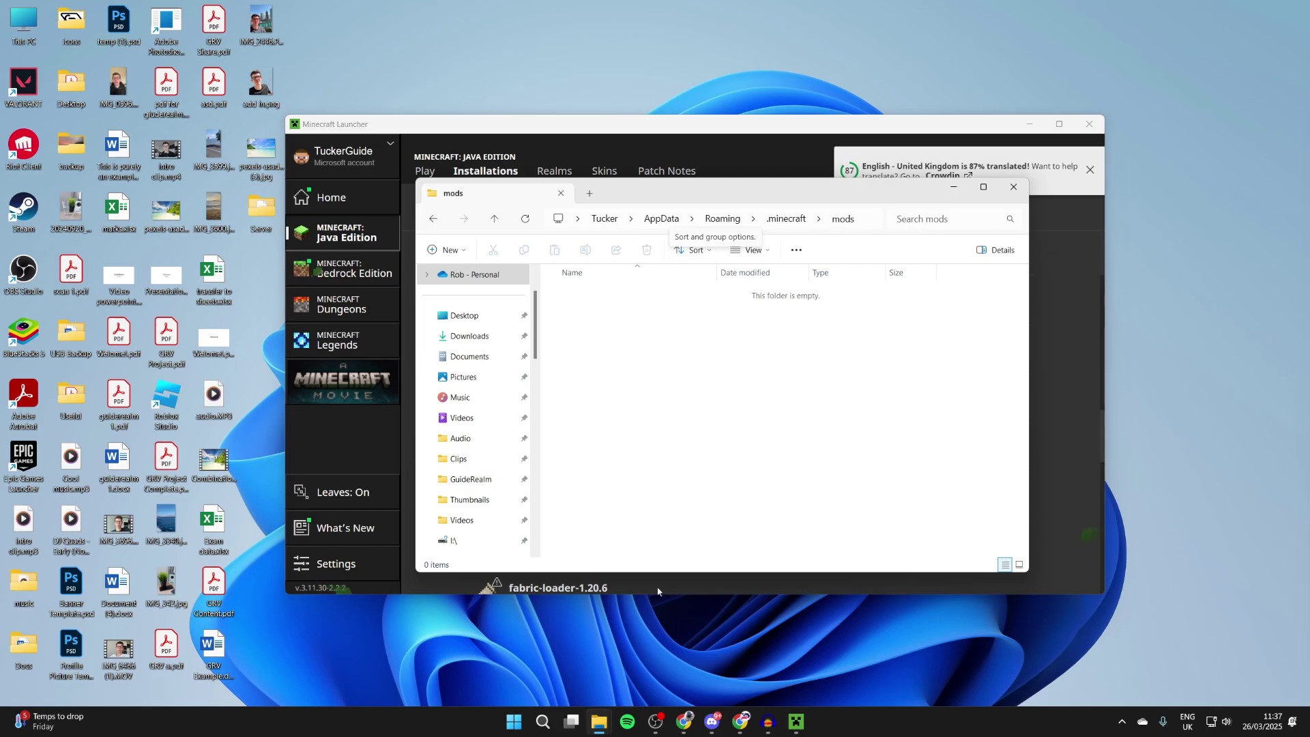
Step: Move the Fabric API, Platform and Rotten Creatures jar files from Downloads into the mods folder
mouse_move(592, 731)
left_click(614, 671)
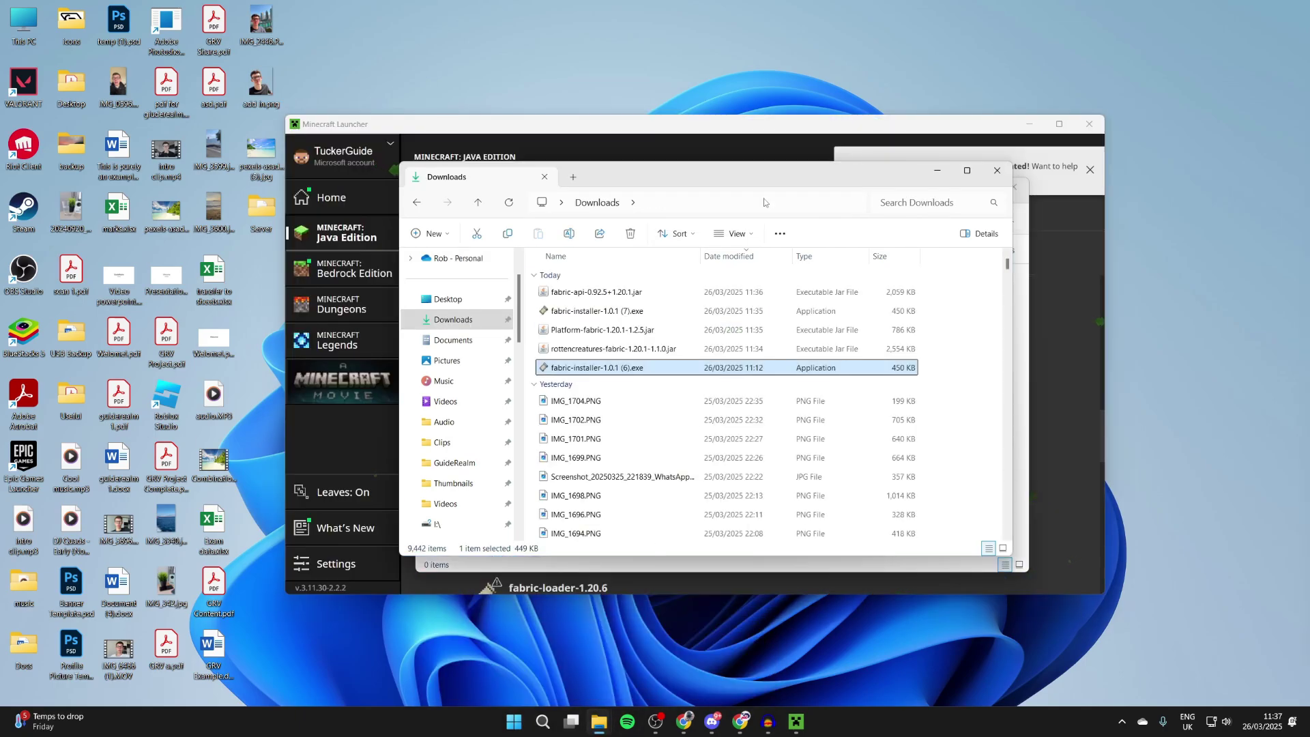
left_click_drag(724, 175, 1124, 178)
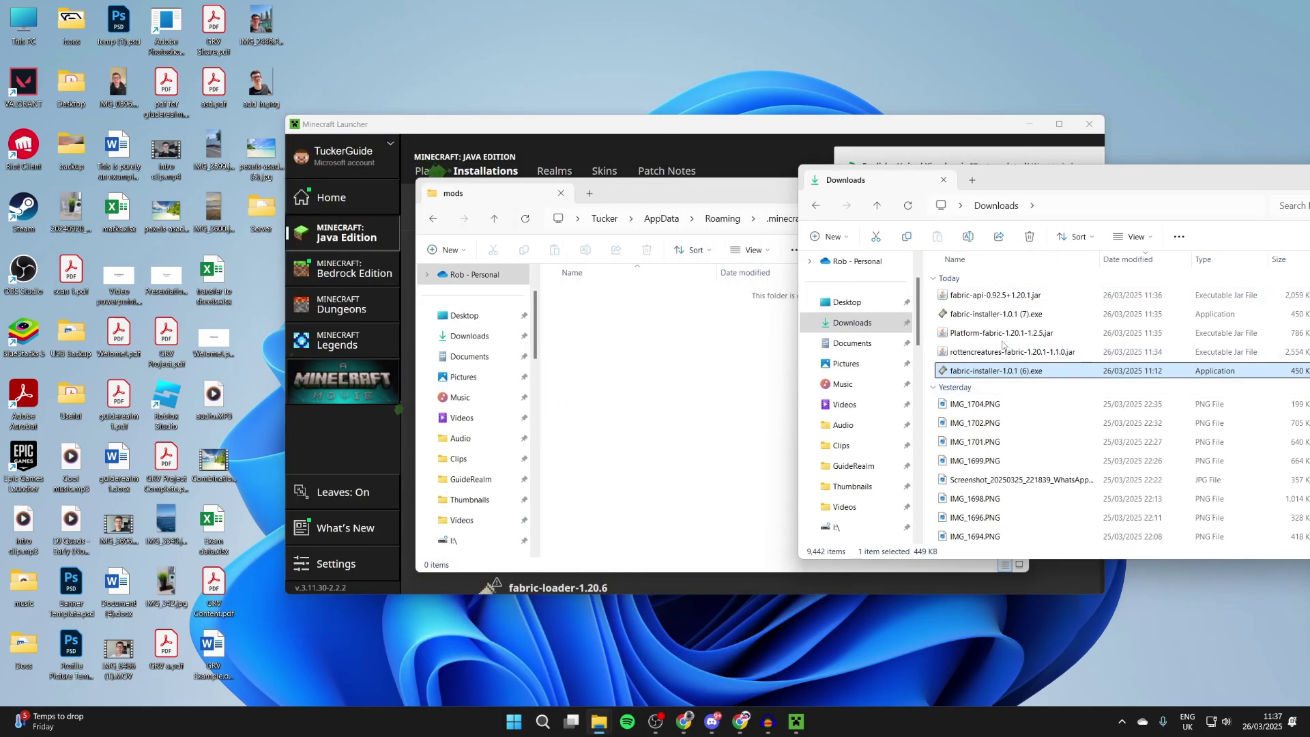
left_click(995, 295)
left_click(1001, 333, "ctrl")
left_click(1012, 351, "ctrl")
left_click_drag(1012, 351, 654, 382)
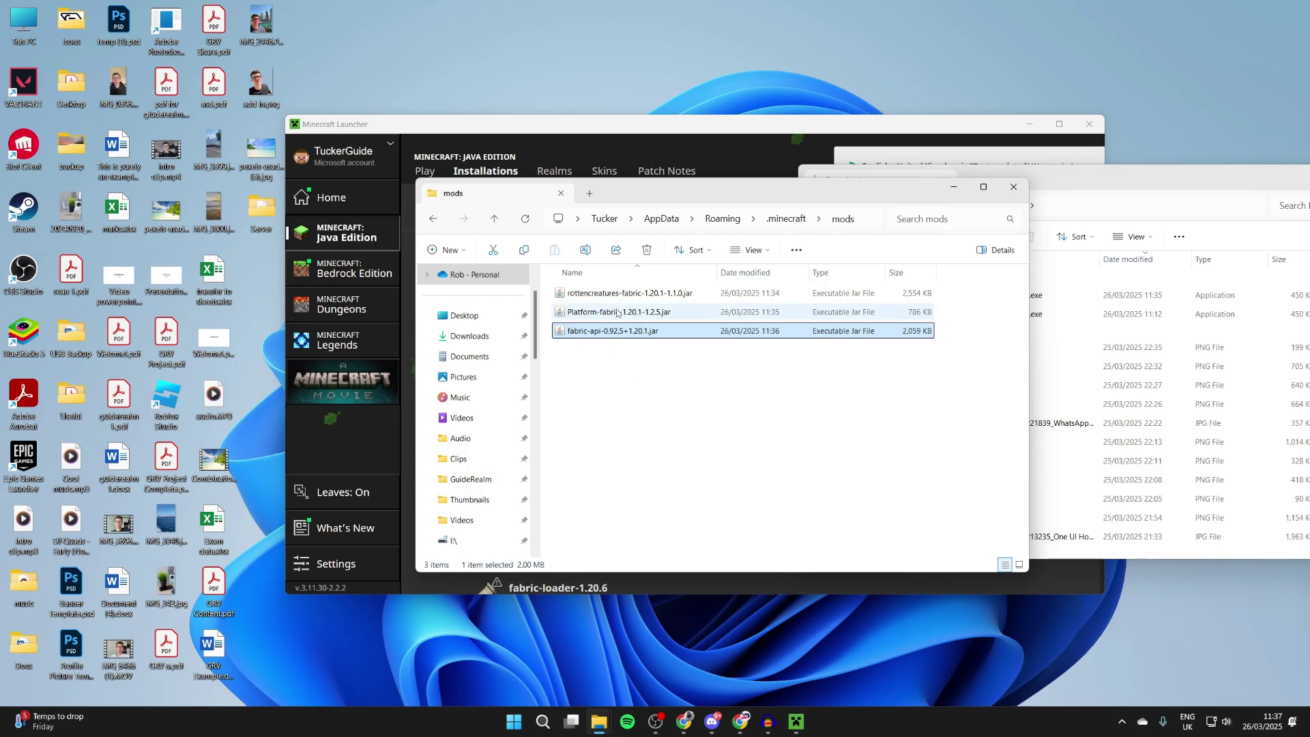
Step: Play the fabric-loader-1.20.1 installation from Minecraft Launcher, accepting the modded-game risks and suppressing further warnings for it
left_click(643, 132)
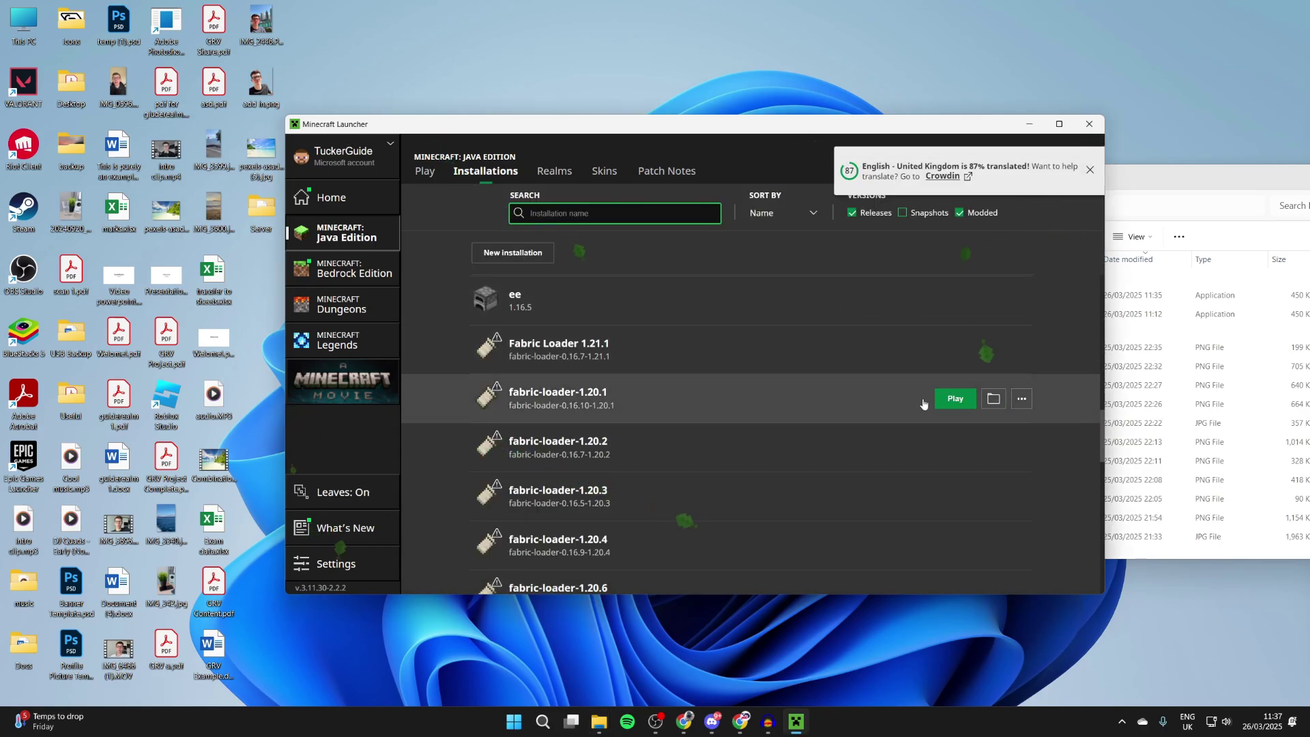
left_click(954, 400)
left_click(688, 388)
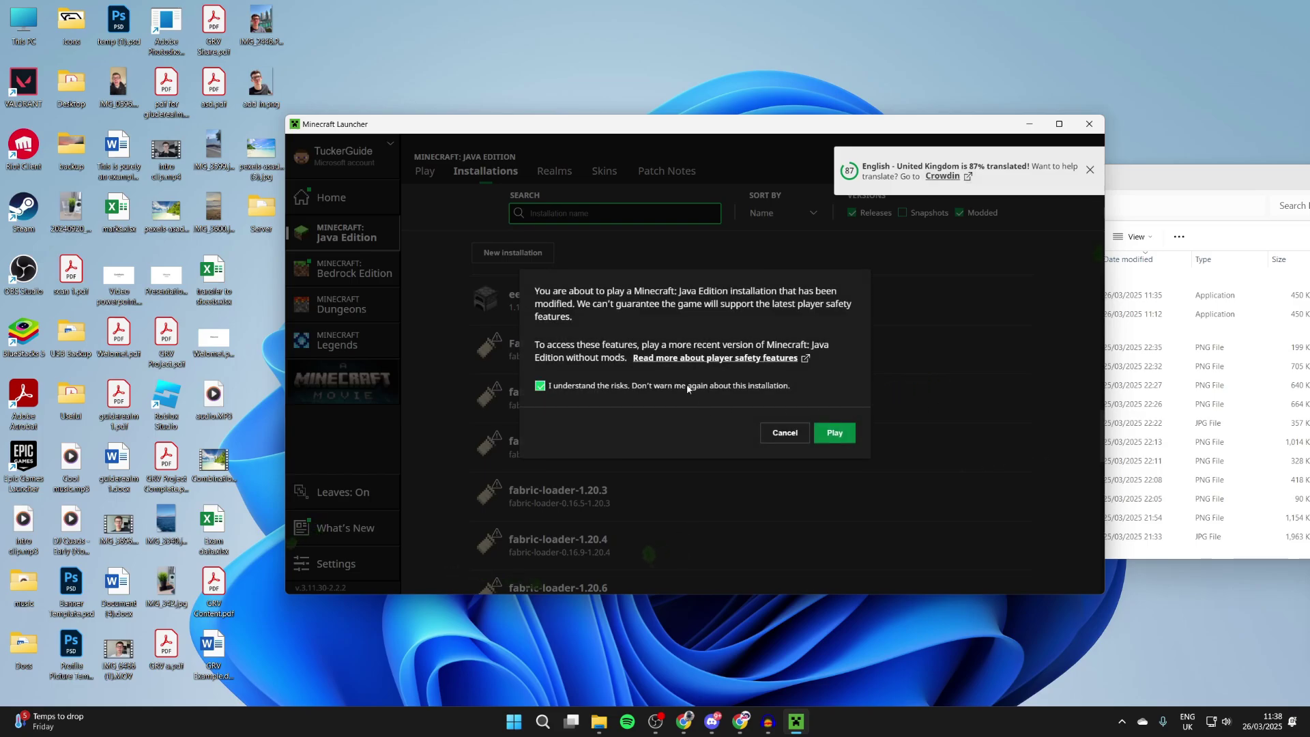
left_click(822, 437)
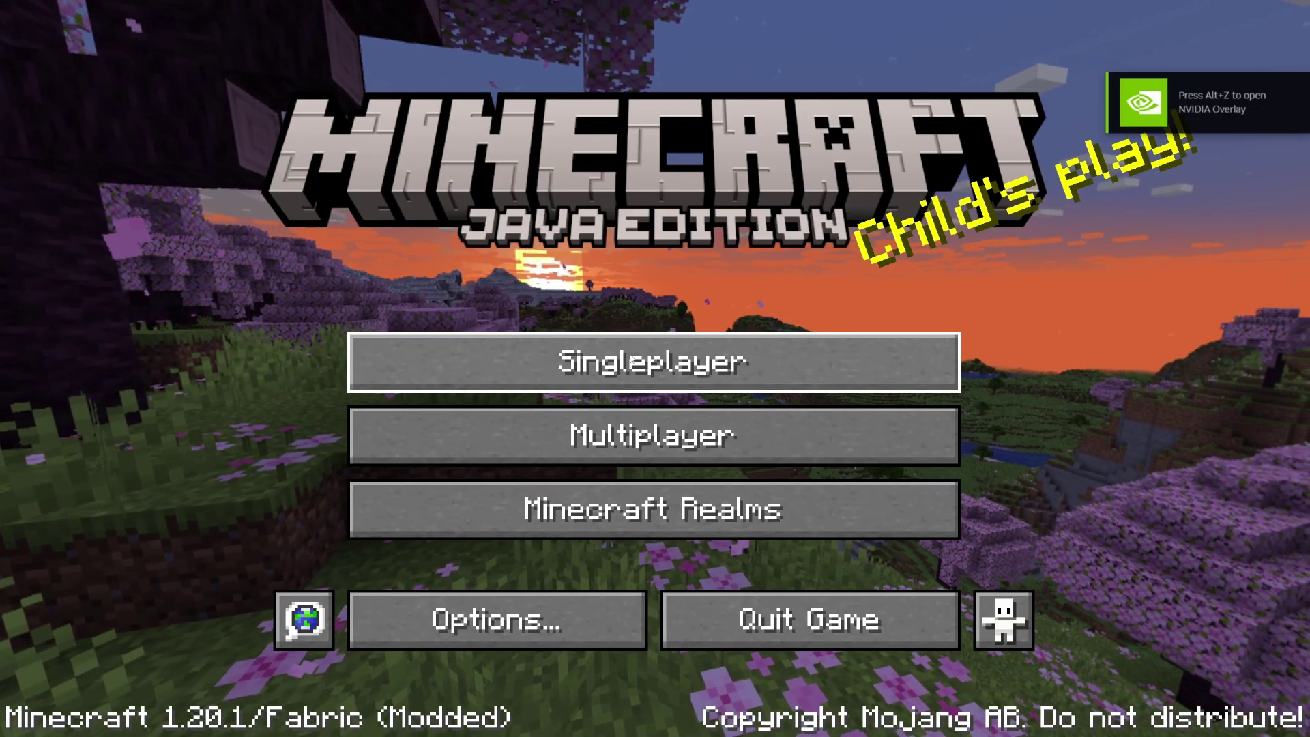
Step: Start setting up a new singleplayer world and switch its game mode to Creative
left_click(588, 378)
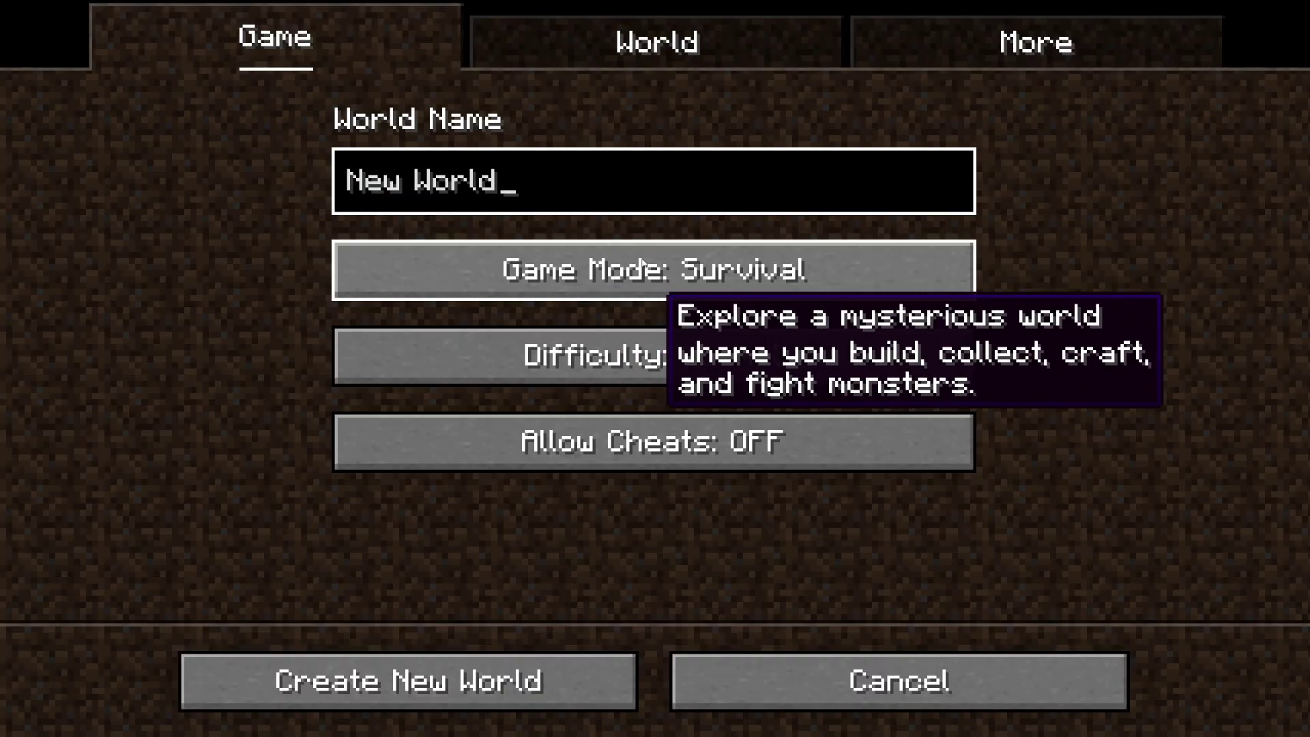
left_click(652, 266)
left_click(653, 266)
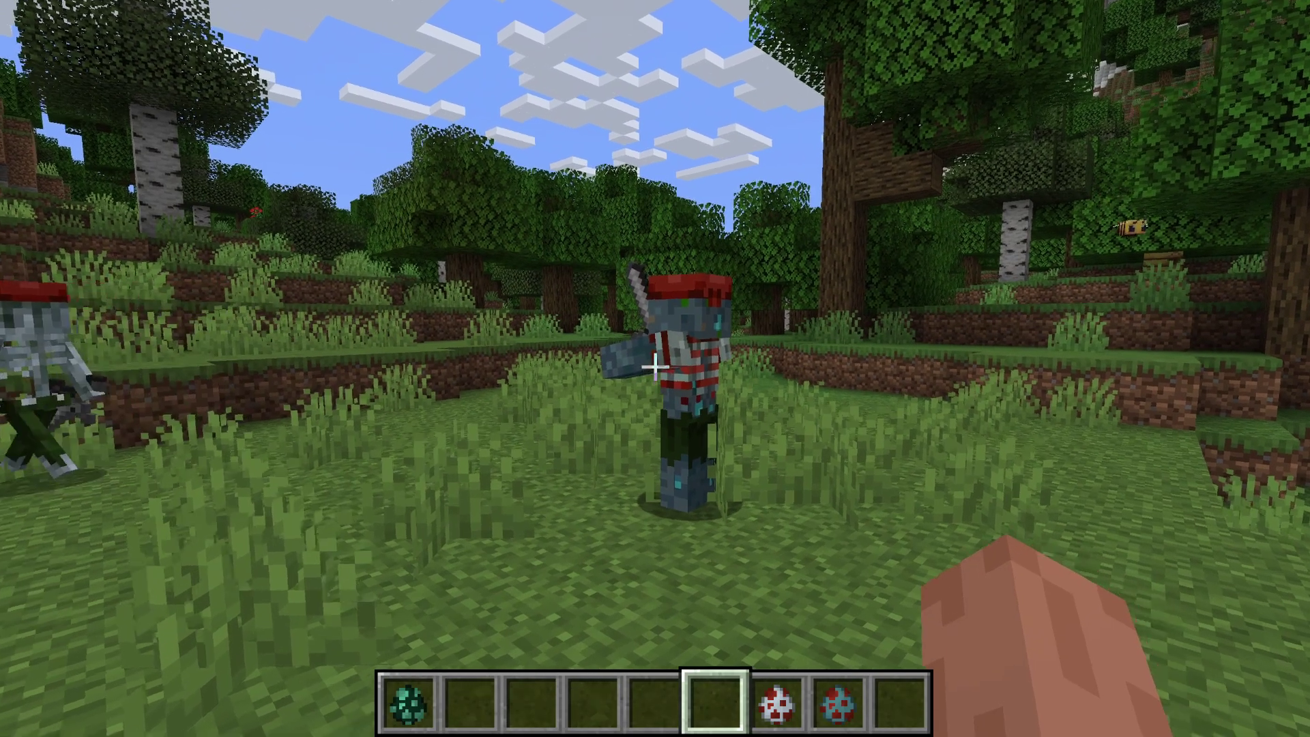
Step: Look through the spawn eggs in the creative inventory for the Rotten Creatures mobs
key("e")
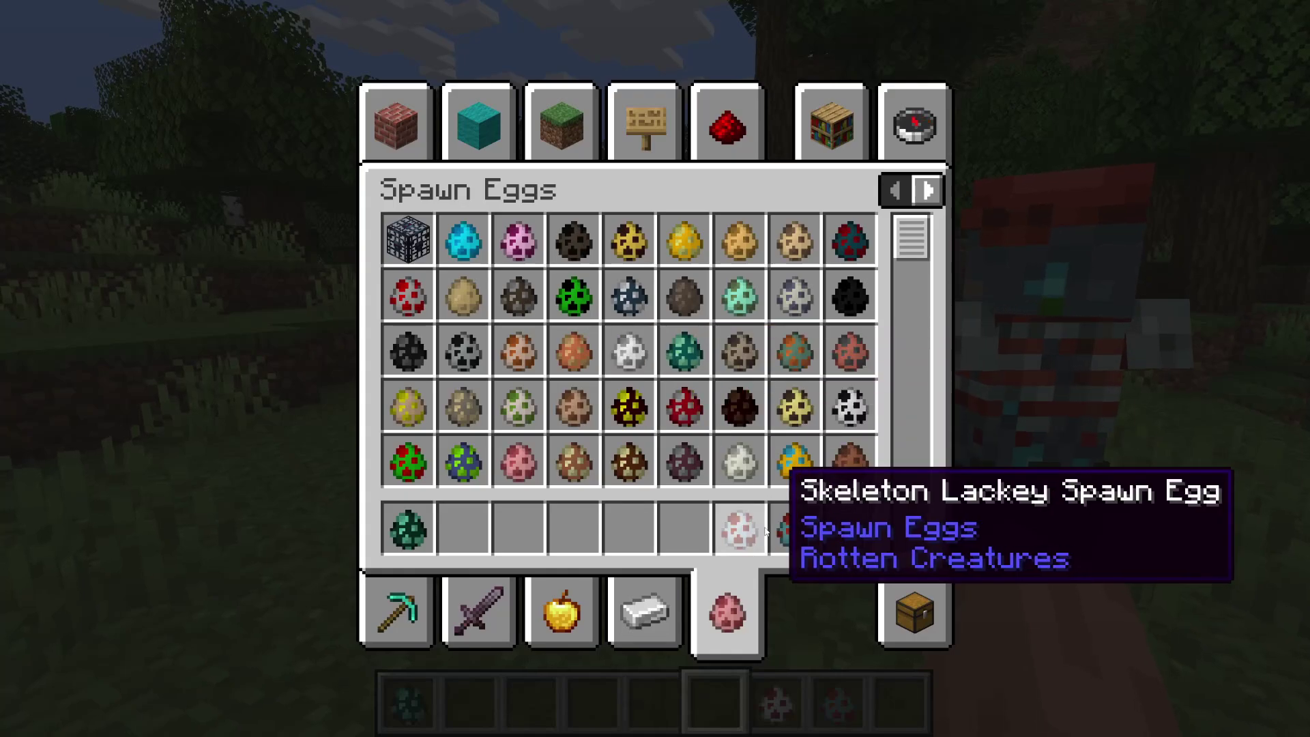
scroll(648, 335, "down", 6)
key("e")
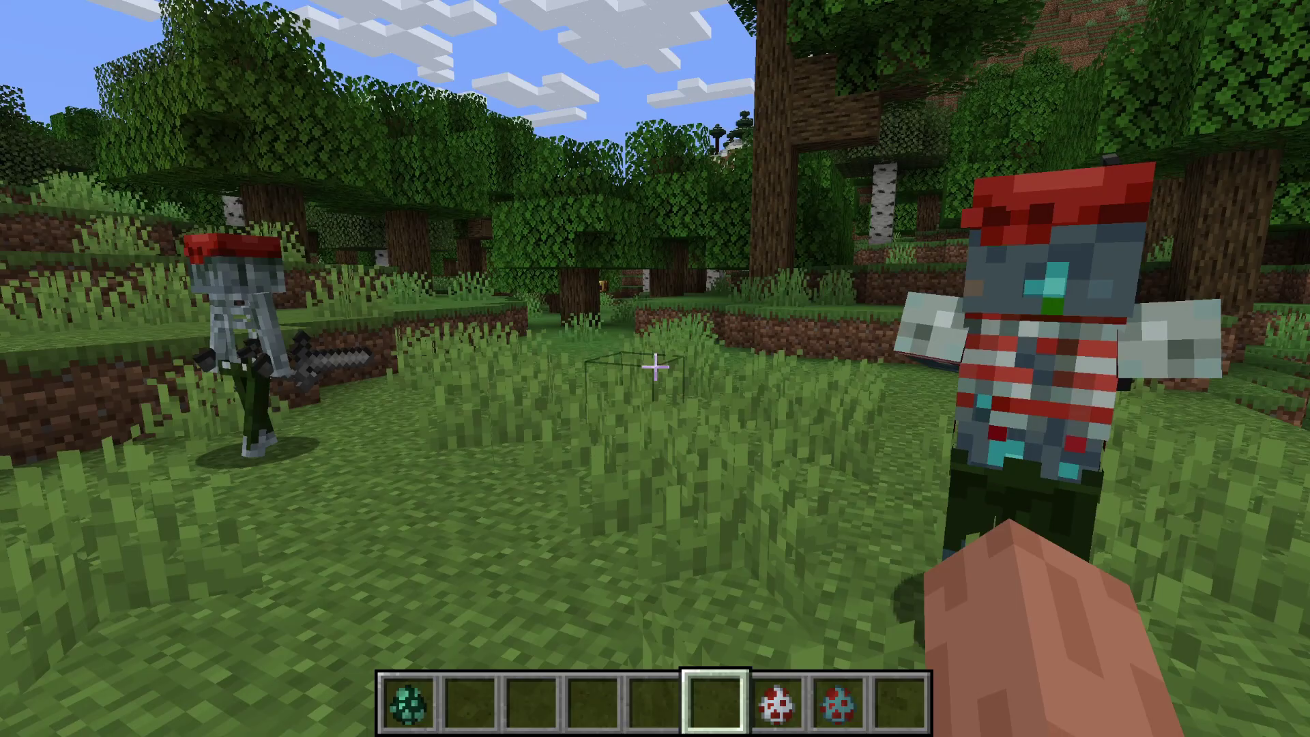